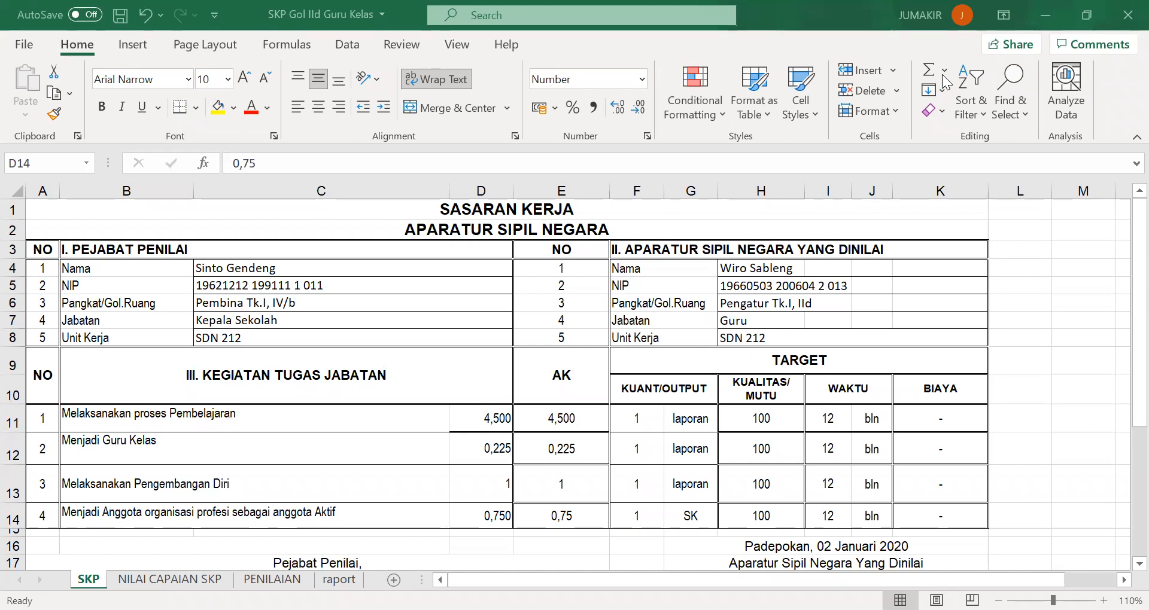
- Apply red font colour to the credit values in D11 and D12 for Melaksanakan proses Pembelajaran and Menjadi Guru Kelas
click(755, 270)
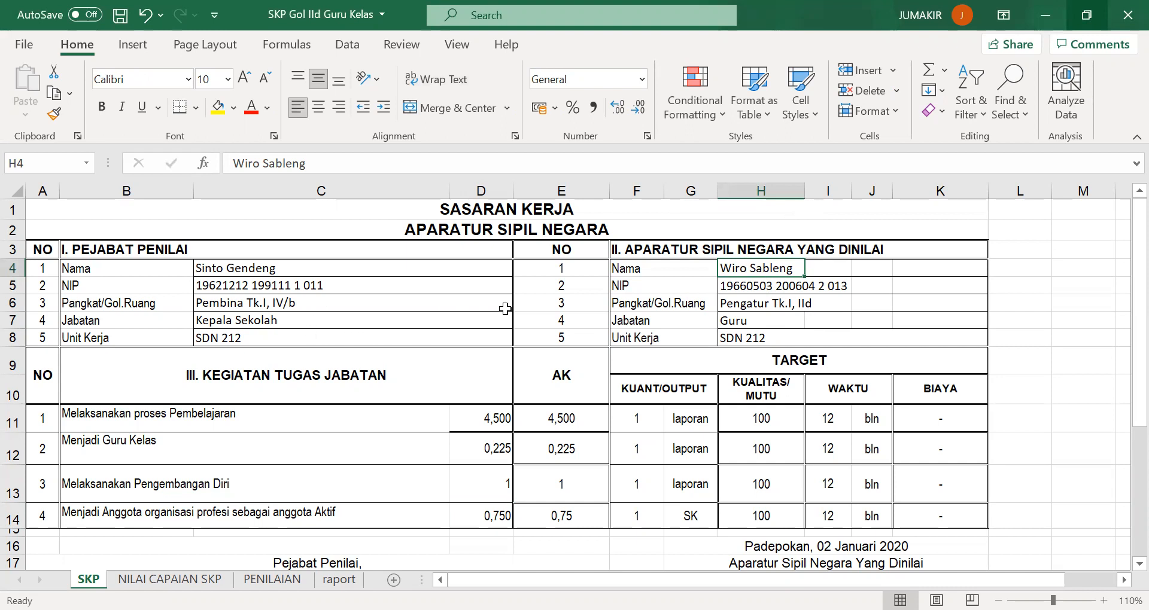
scroll(517, 323, down, 1)
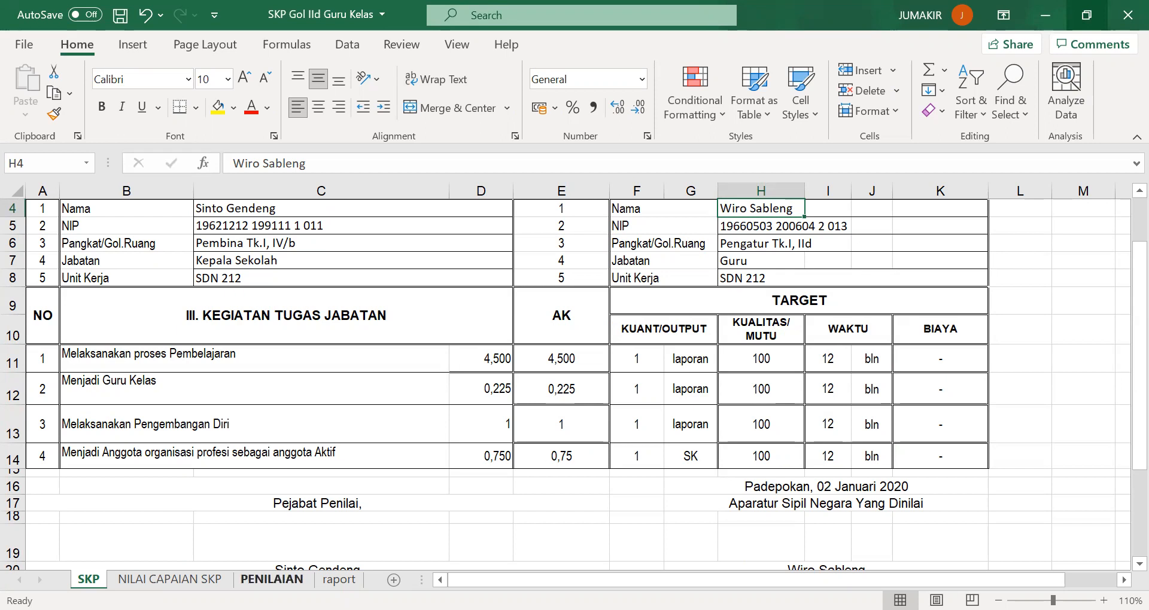
click(488, 359)
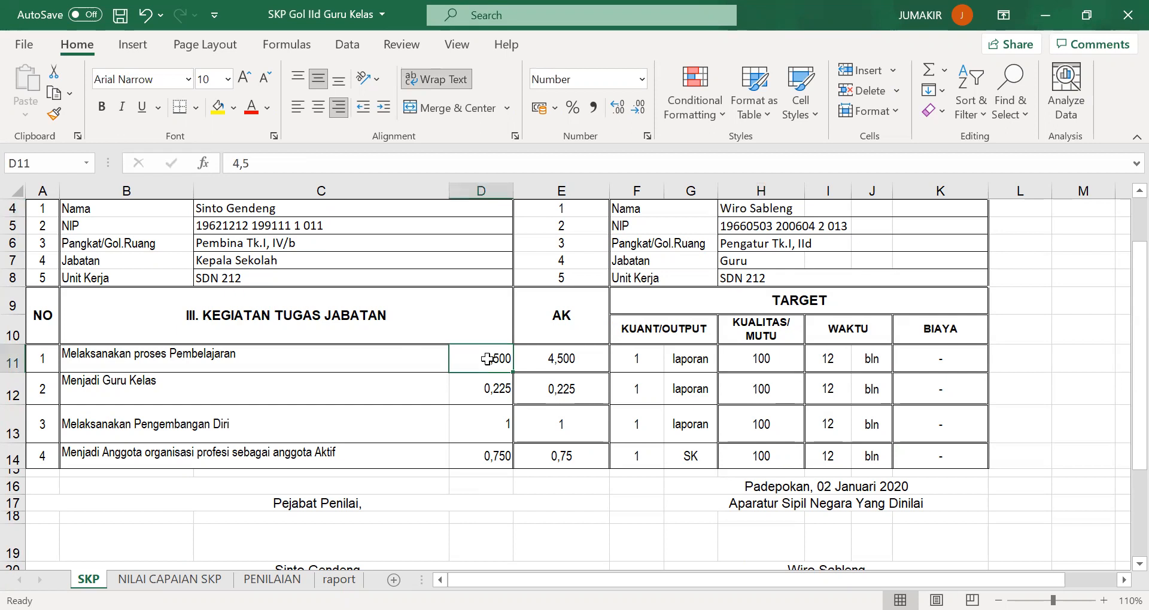
click(251, 108)
click(476, 392)
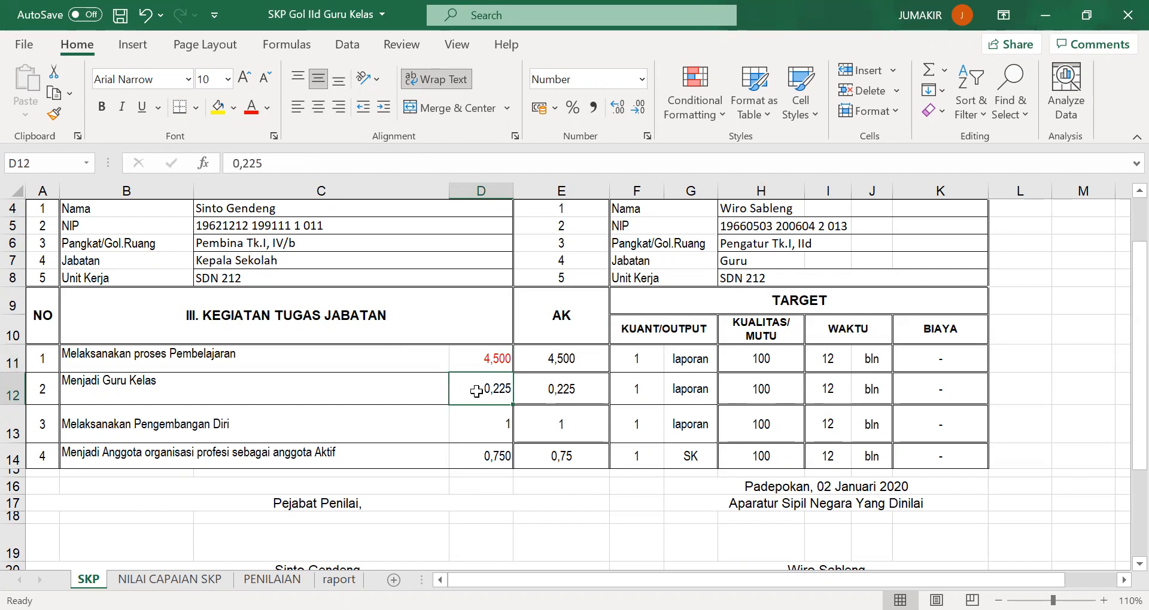
click(250, 107)
- Apply red font colour to the credit values in D13 and D14 for Pengembangan Diri and professional organisation membership
click(376, 356)
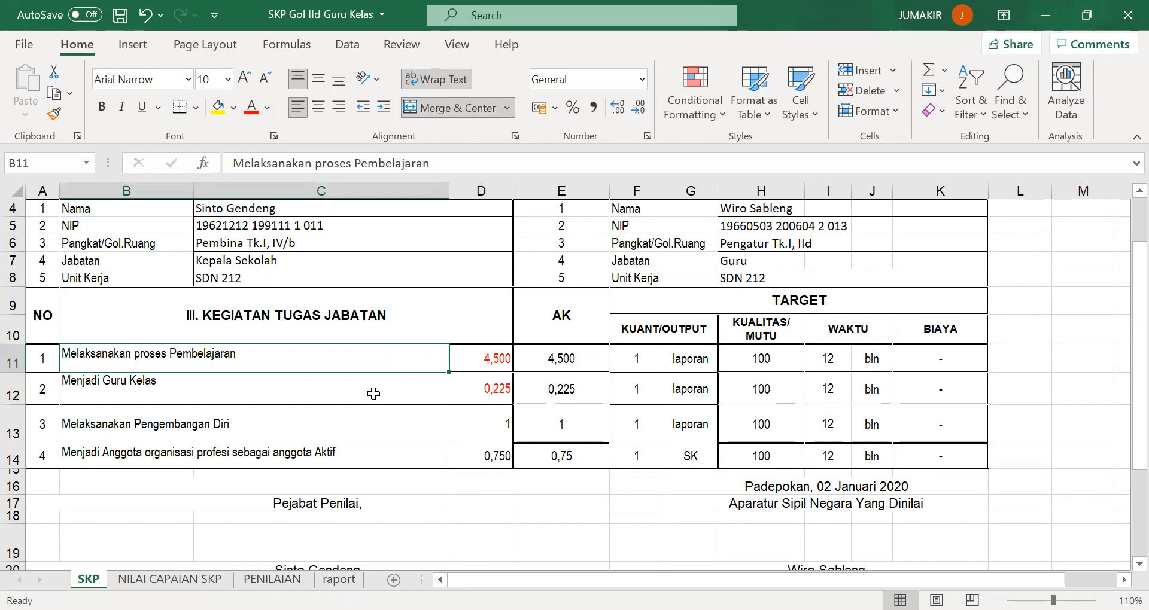
click(371, 387)
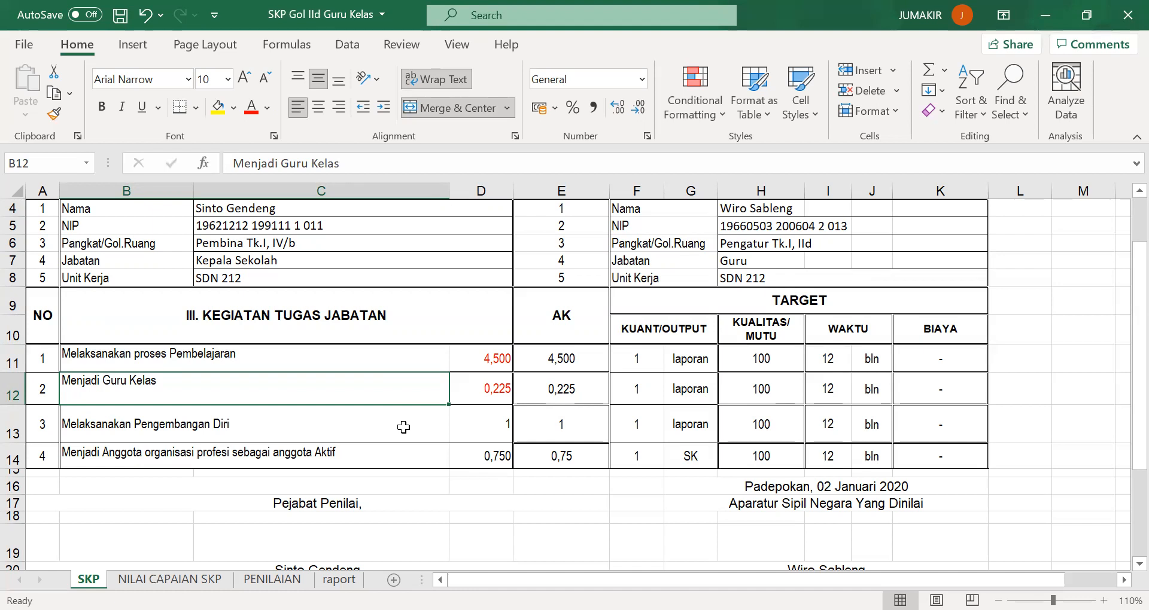
click(404, 427)
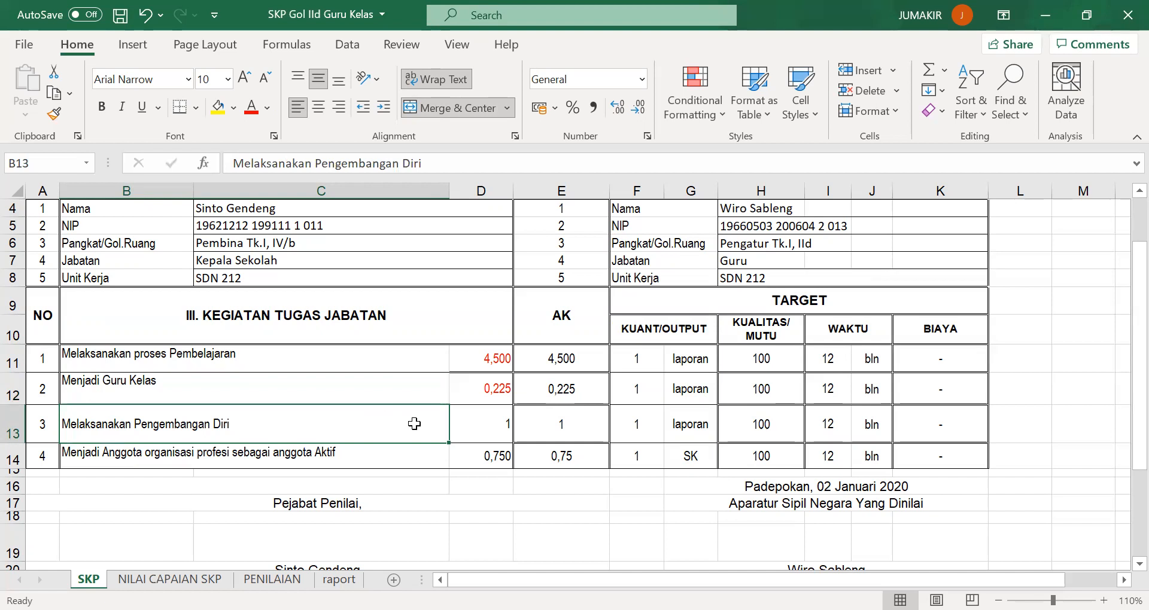
click(467, 426)
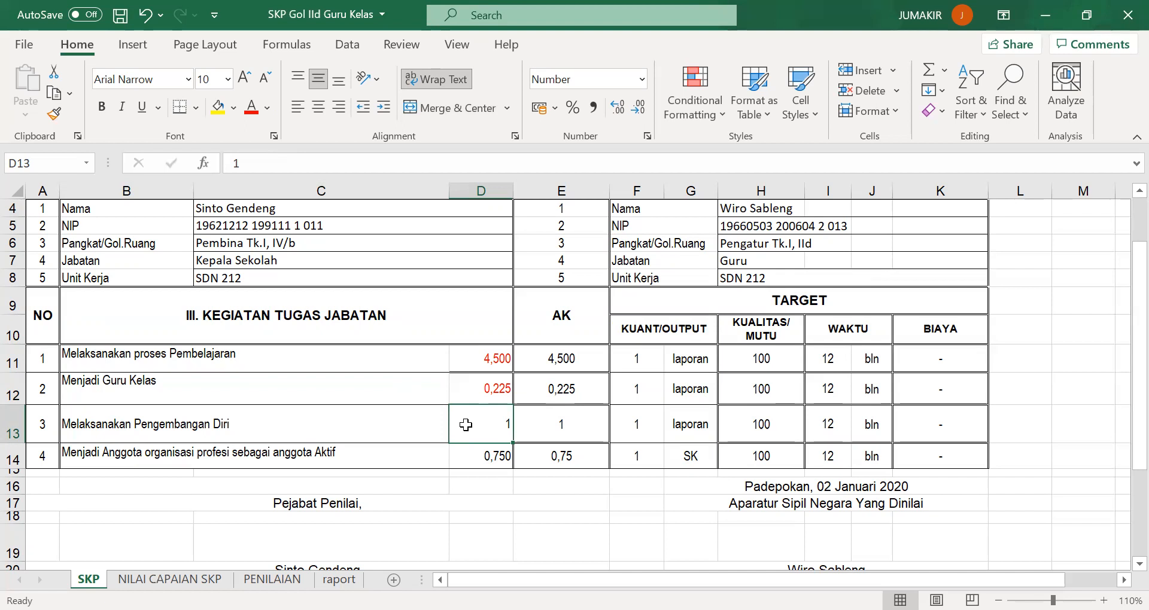
click(251, 106)
click(488, 458)
click(251, 108)
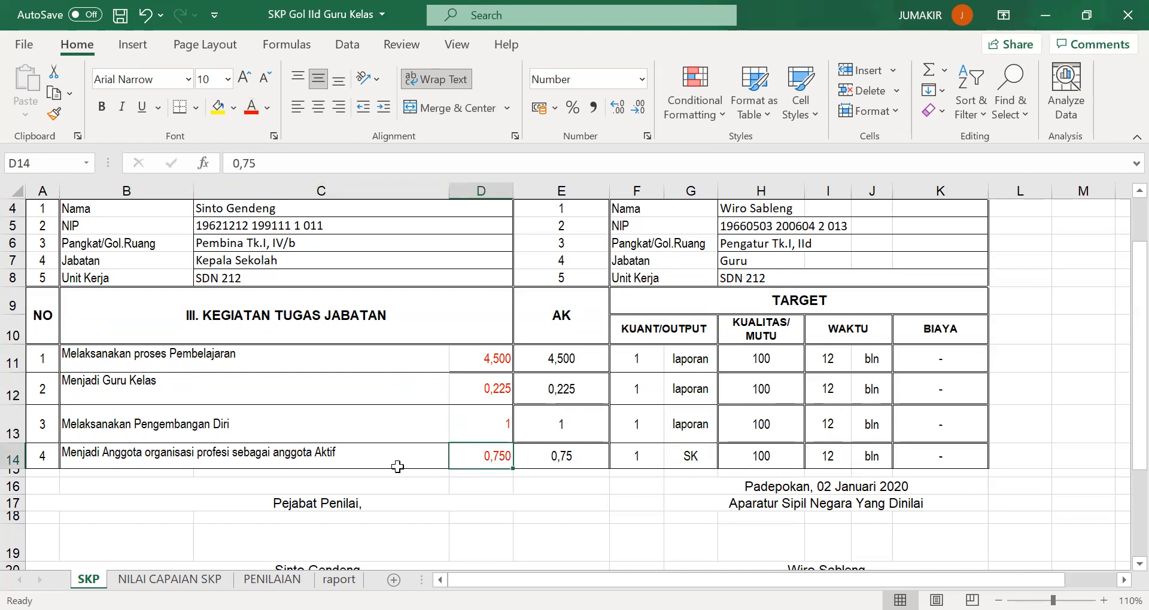
- Examine the credit values in D11 to D13 and how the AK formula in E12 uses them
scroll(398, 466, down, 1)
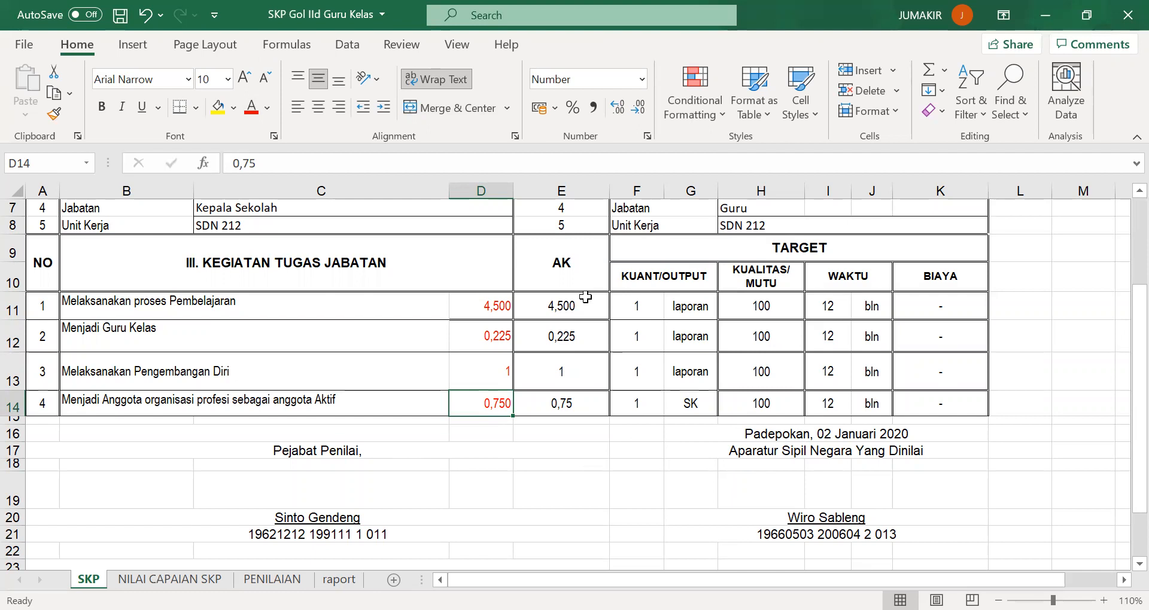
click(488, 309)
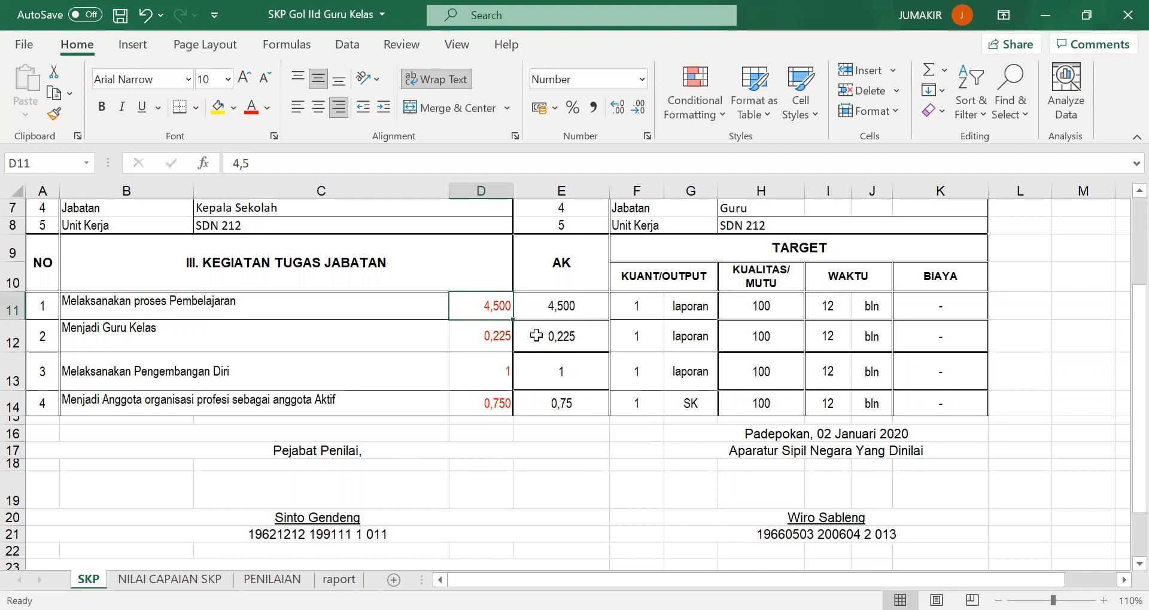
click(484, 340)
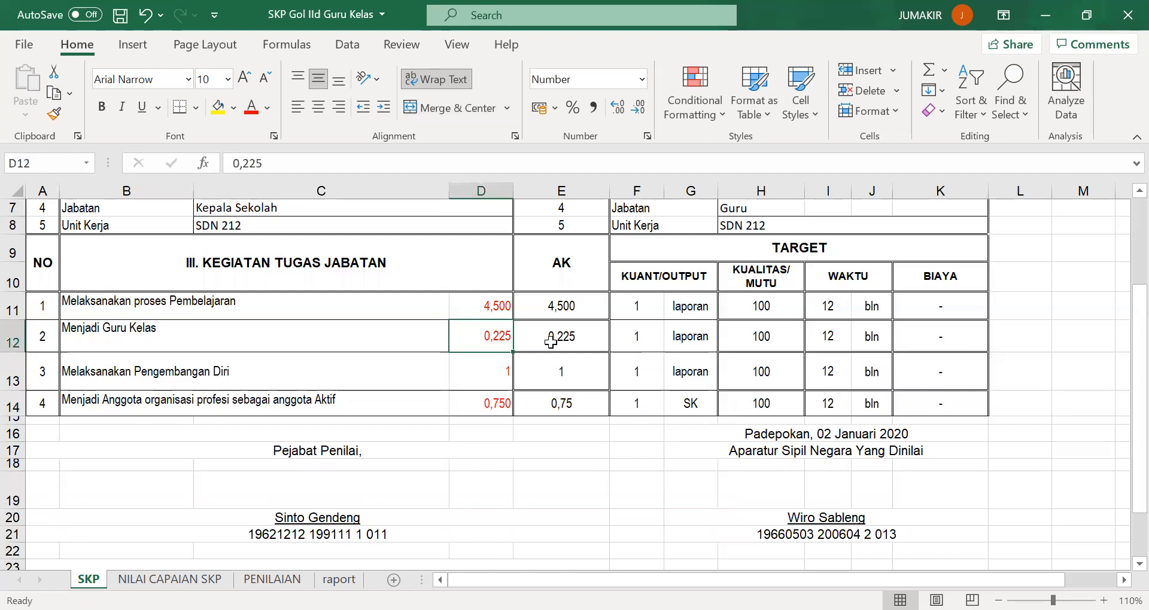
click(584, 339)
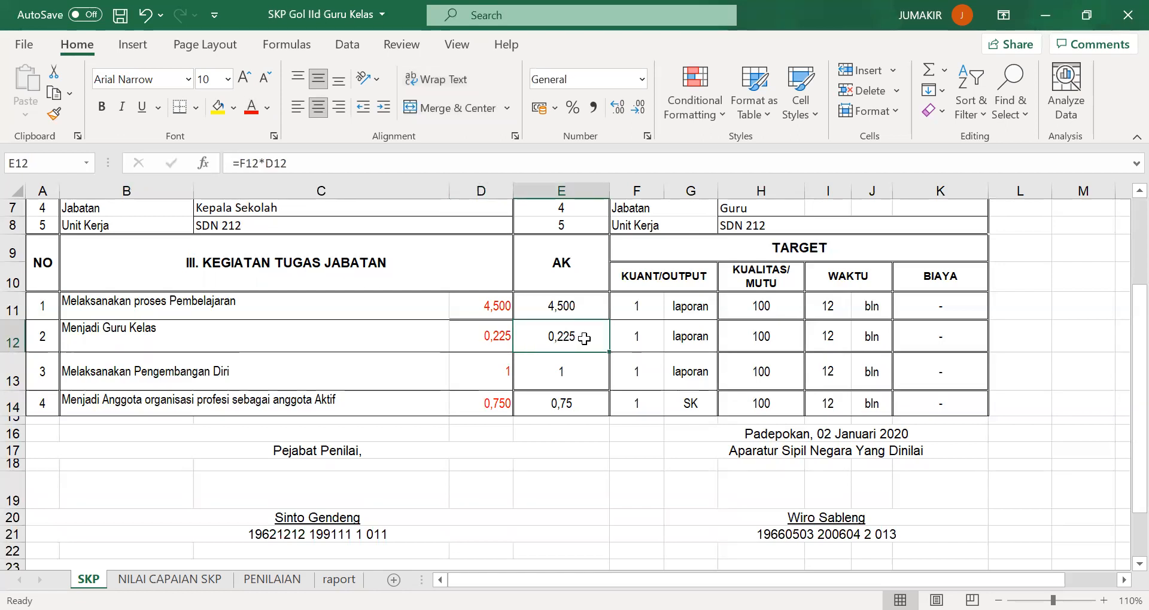
click(485, 370)
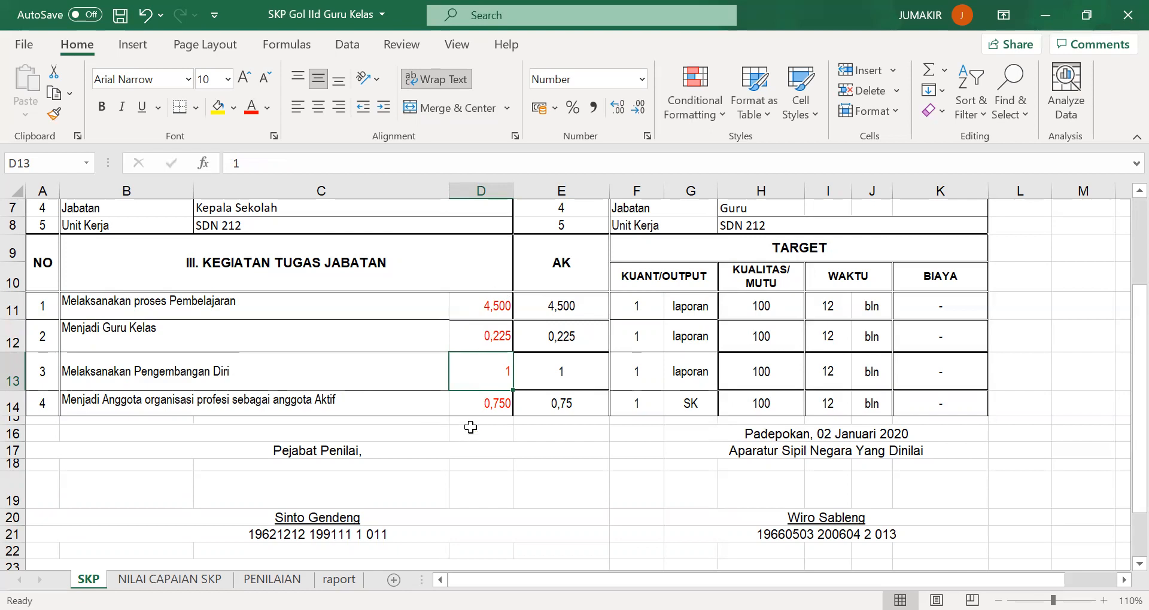
click(313, 367)
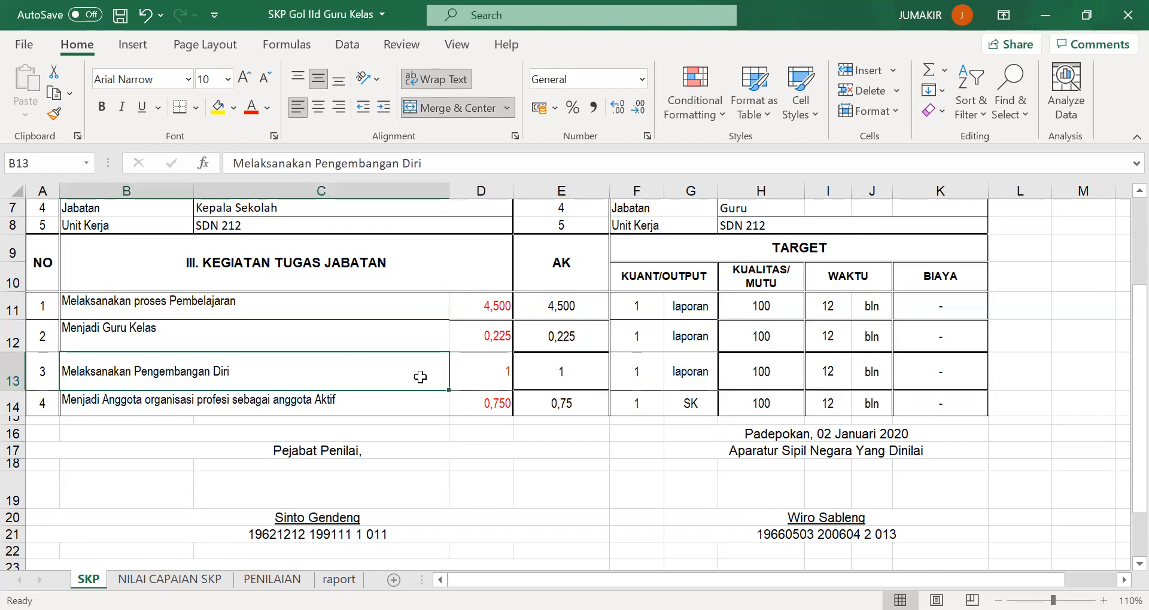
- Try a credit value of 4 for Melaksanakan Pengembangan Diri in D13, and set it back to 1
click(483, 370)
text(4)
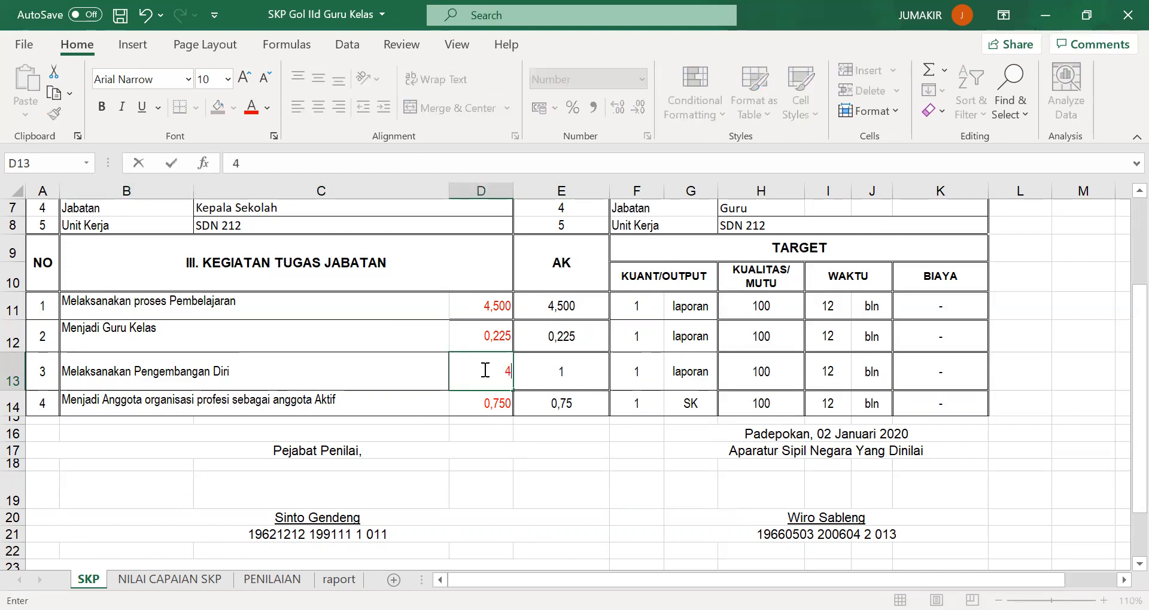
click(464, 434)
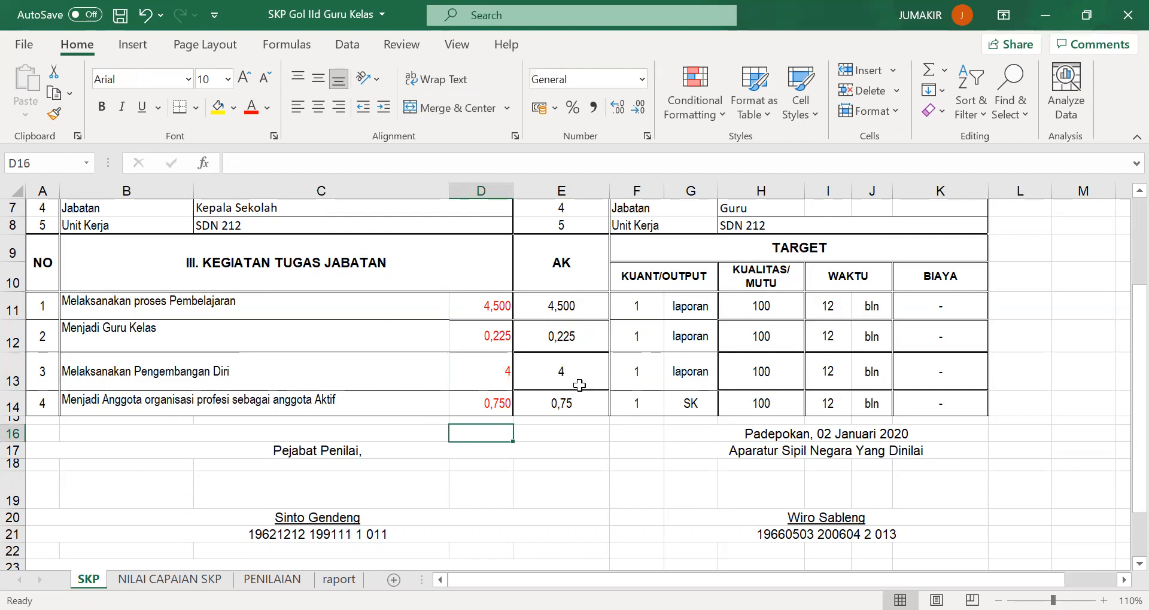
click(482, 371)
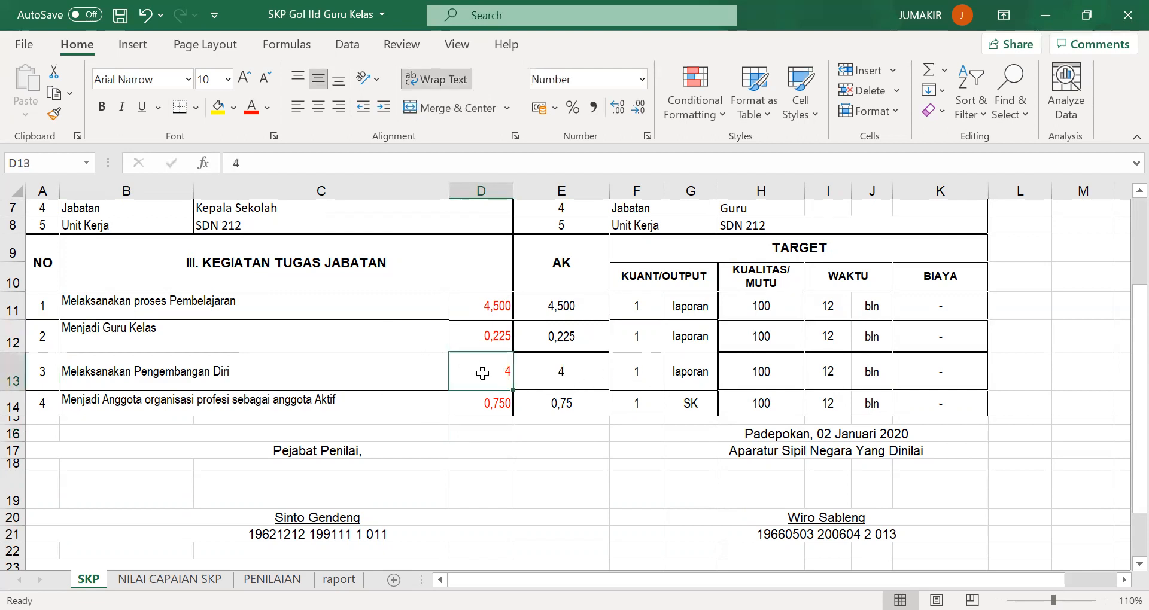
text(1)
click(483, 437)
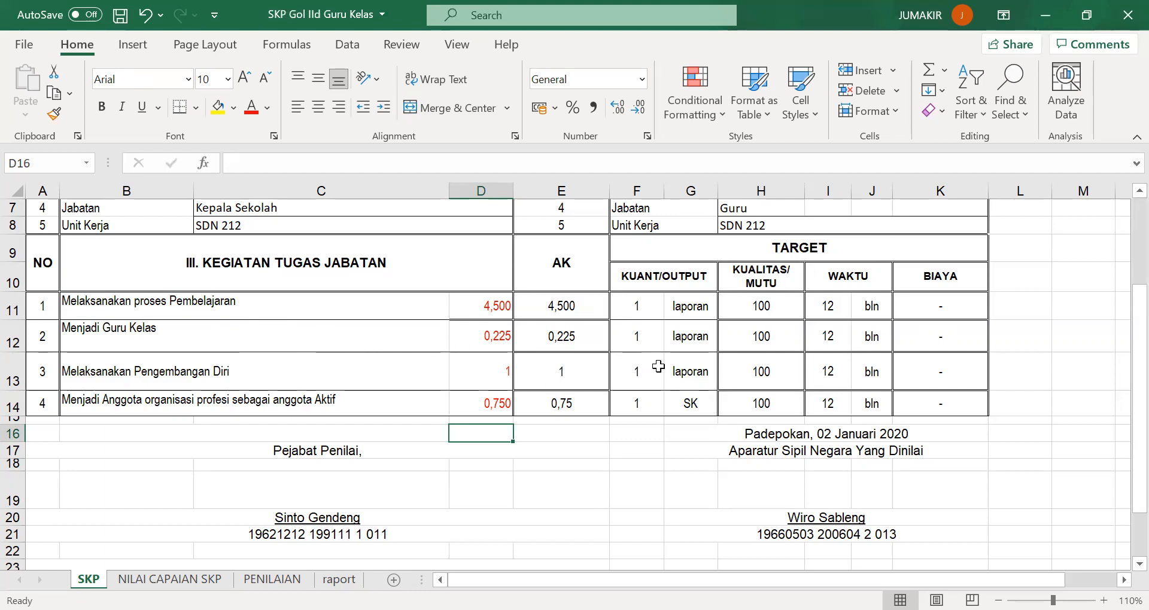
- Review the output quantities and units in rows 13 and 14 and the place and date line above the signature
click(697, 365)
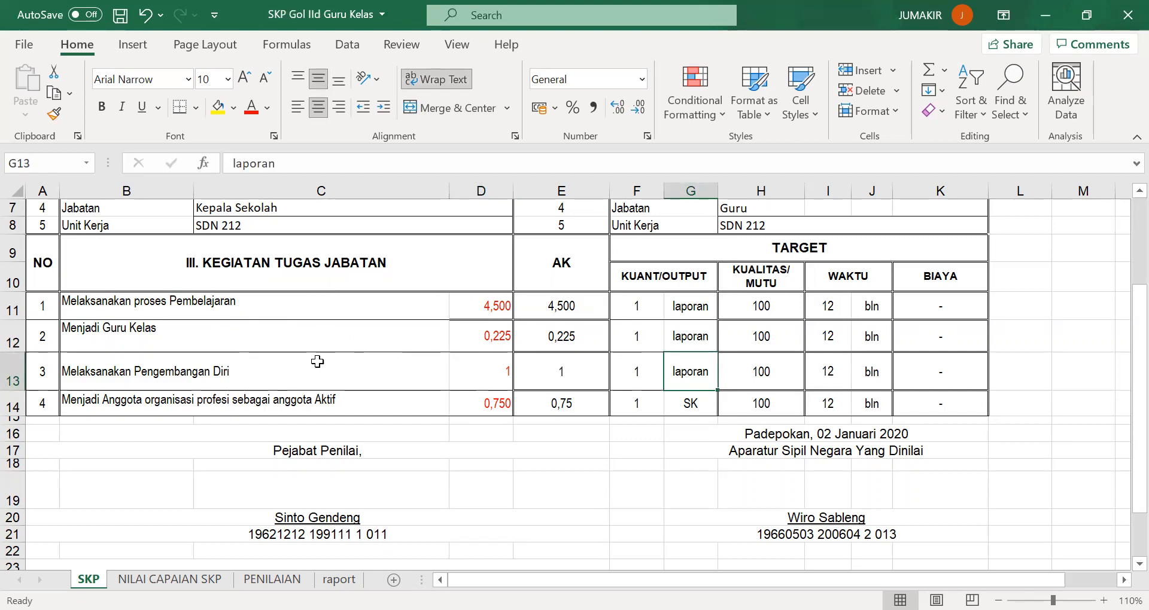
click(636, 371)
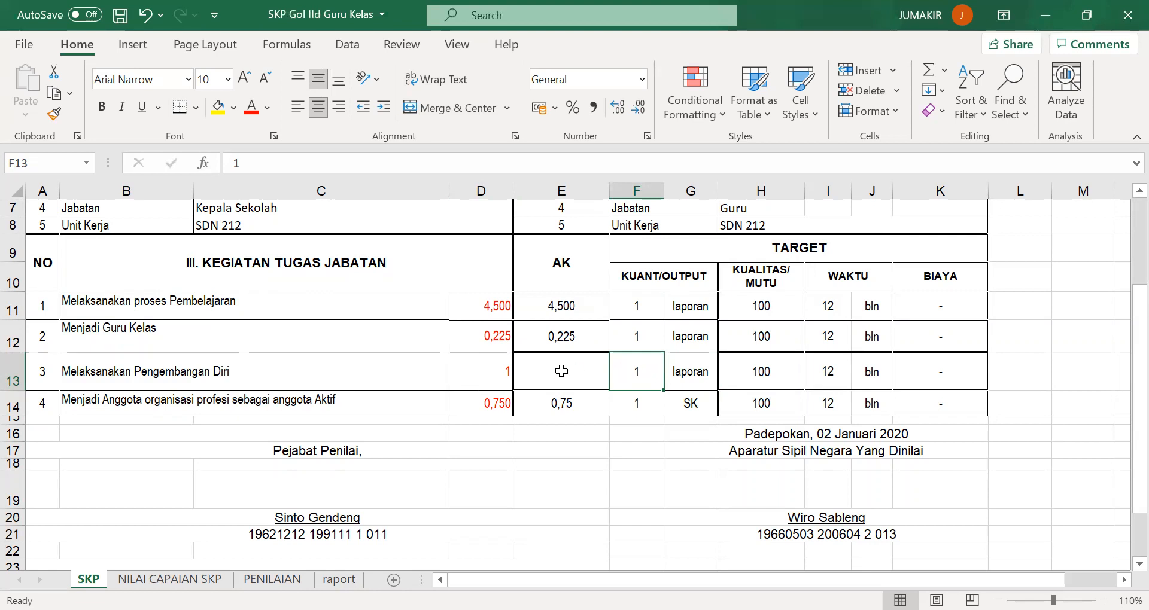
click(645, 399)
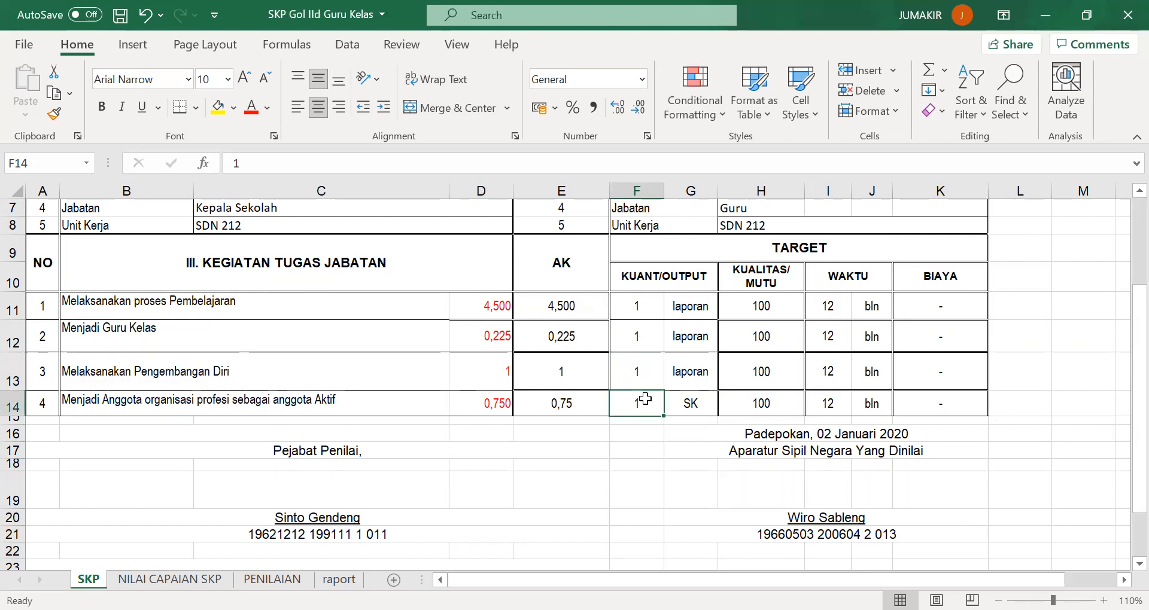
click(693, 401)
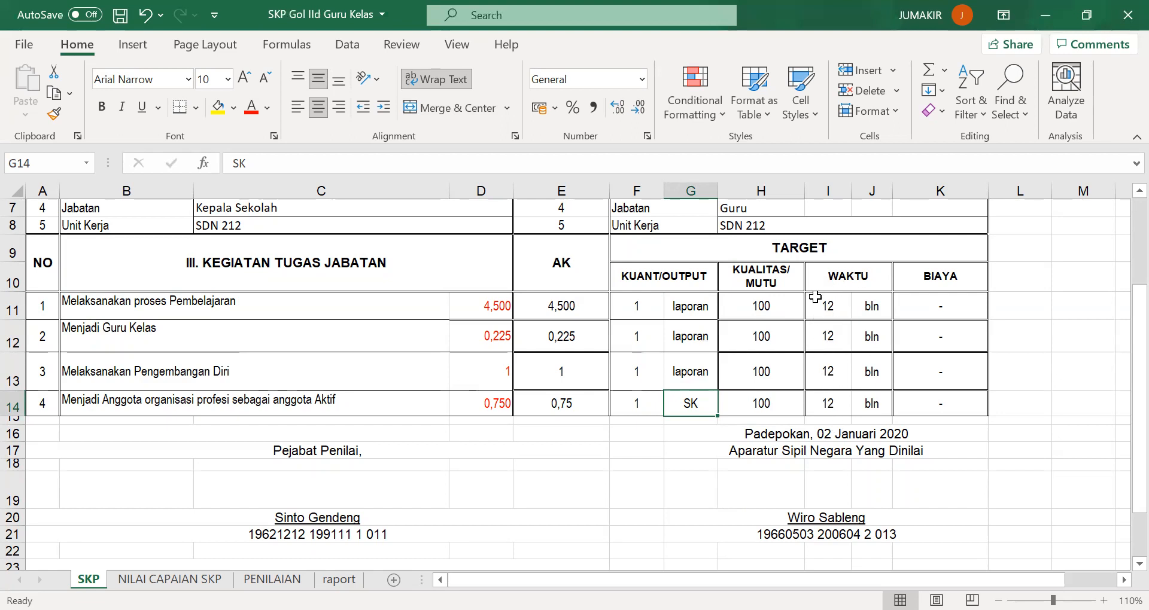
click(770, 436)
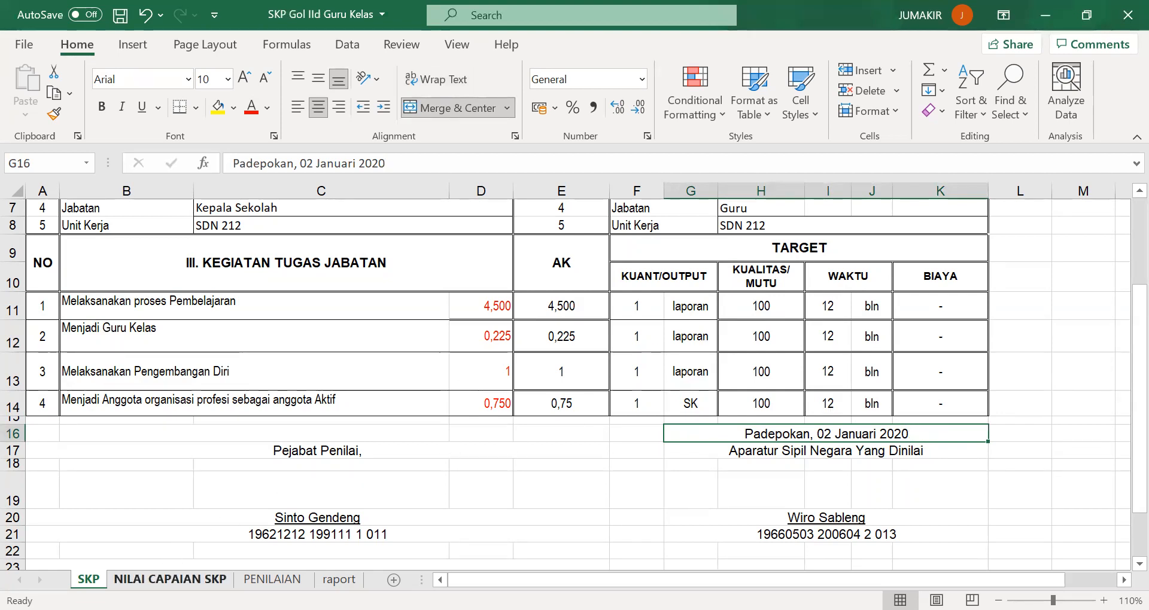
- Open the NILAI CAPAIAN SKP sheet and check the assessment period line in row 4
click(170, 579)
scroll(563, 401, up, 1)
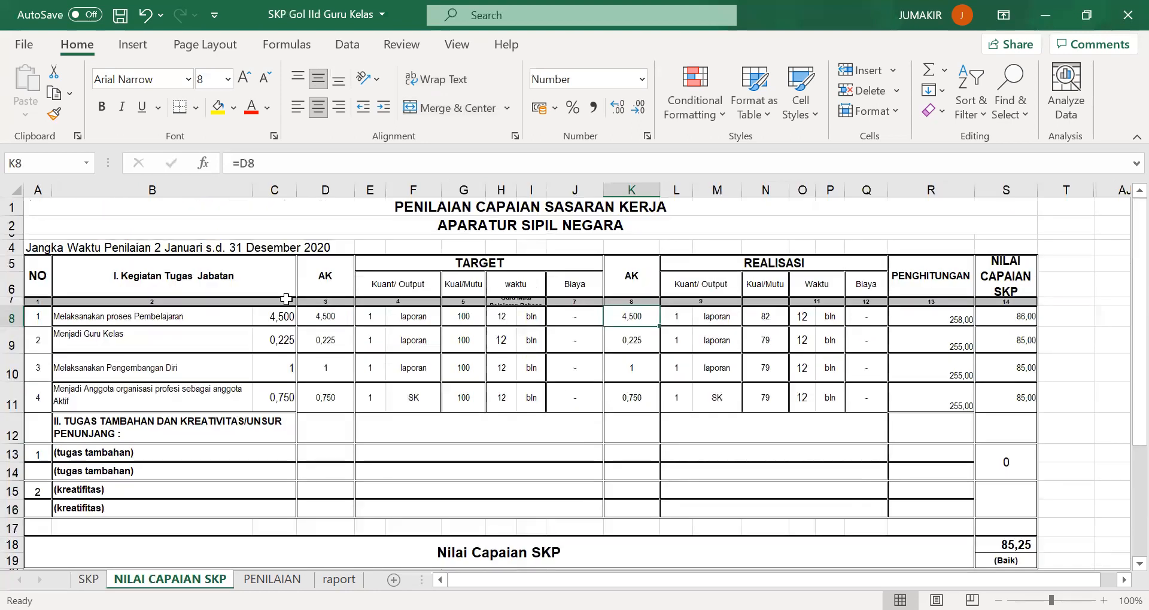
click(46, 252)
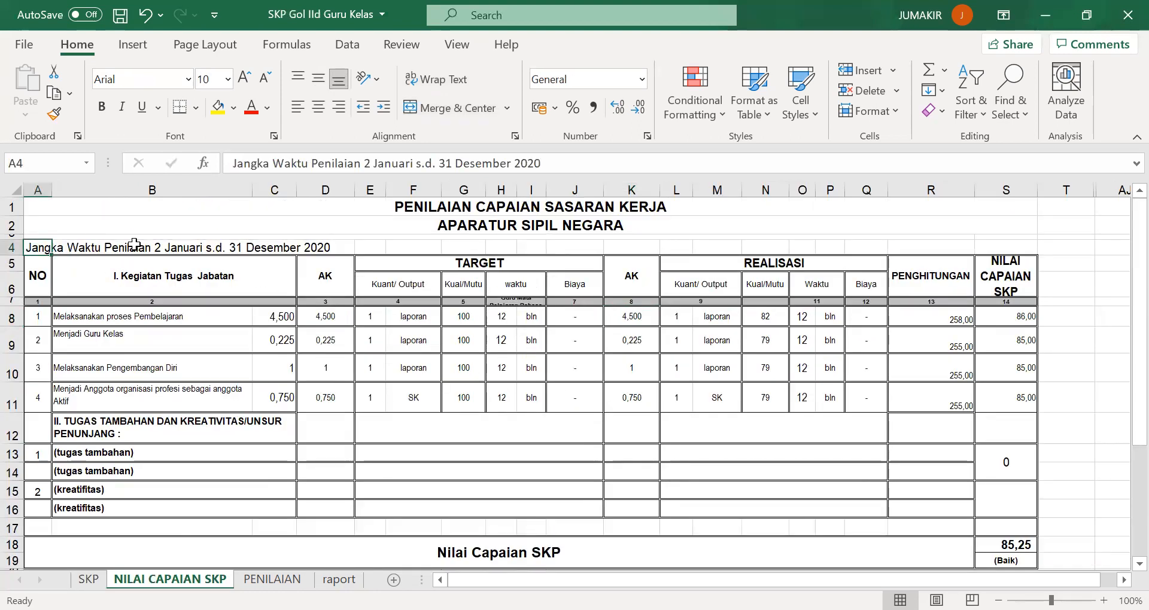
click(157, 247)
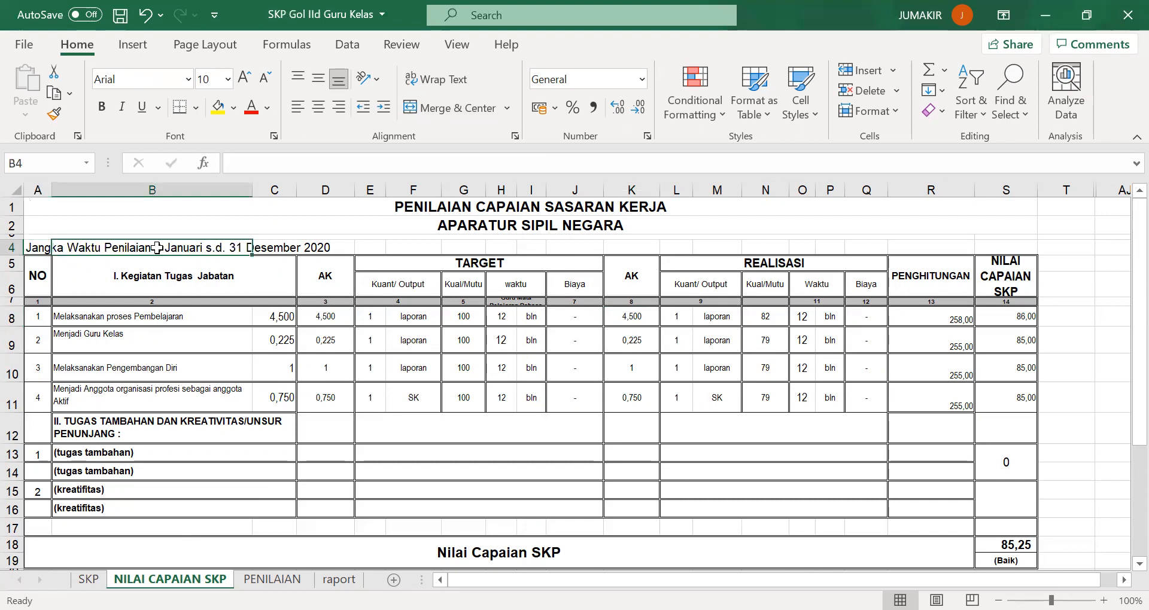
click(330, 244)
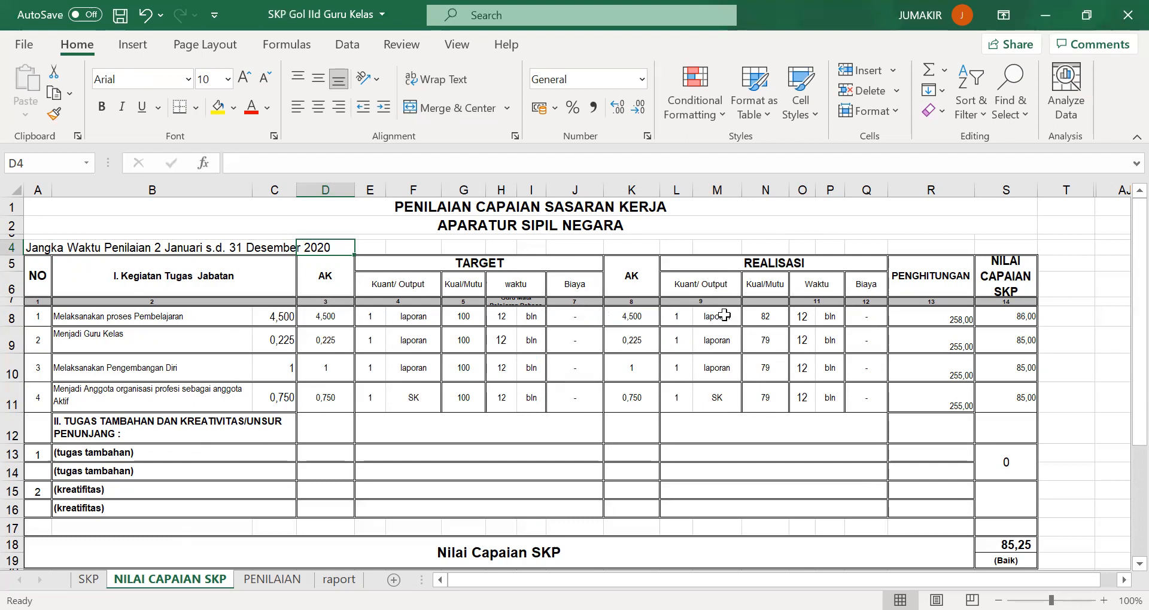
- Compare the target and realisation output and quality values on NILAI CAPAIAN SKP, cross-checking with the SKP sheet
click(767, 314)
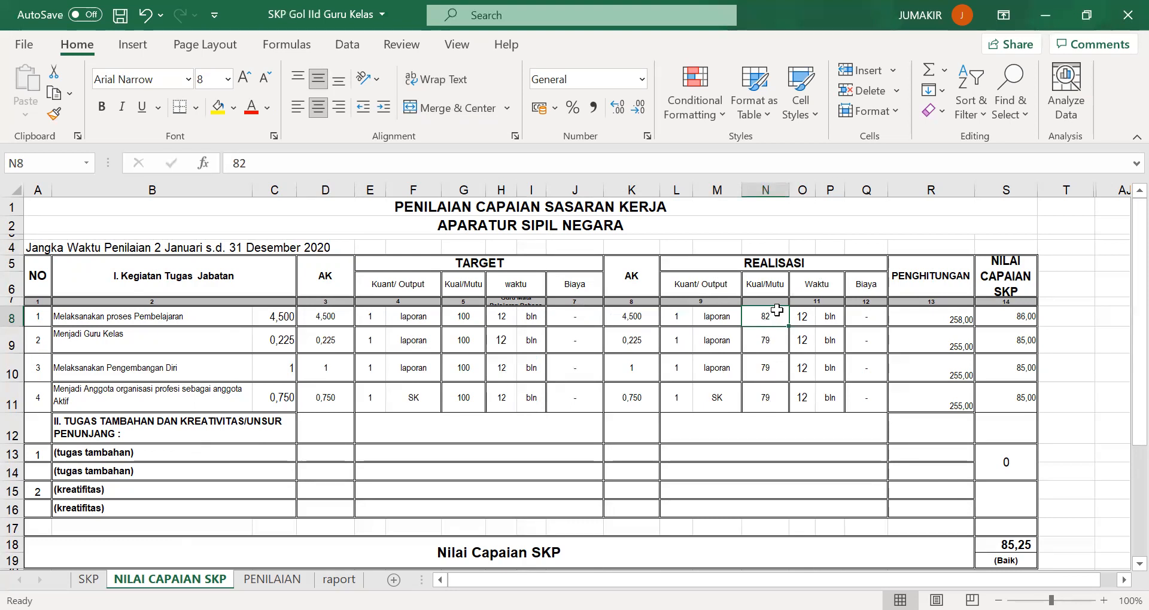
click(471, 315)
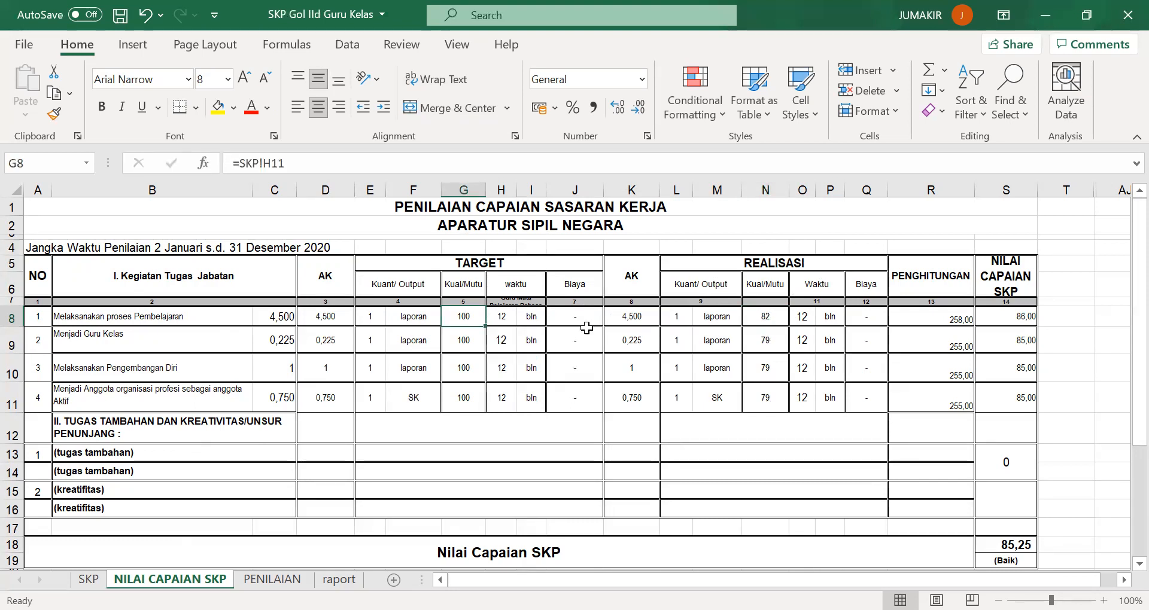
click(775, 338)
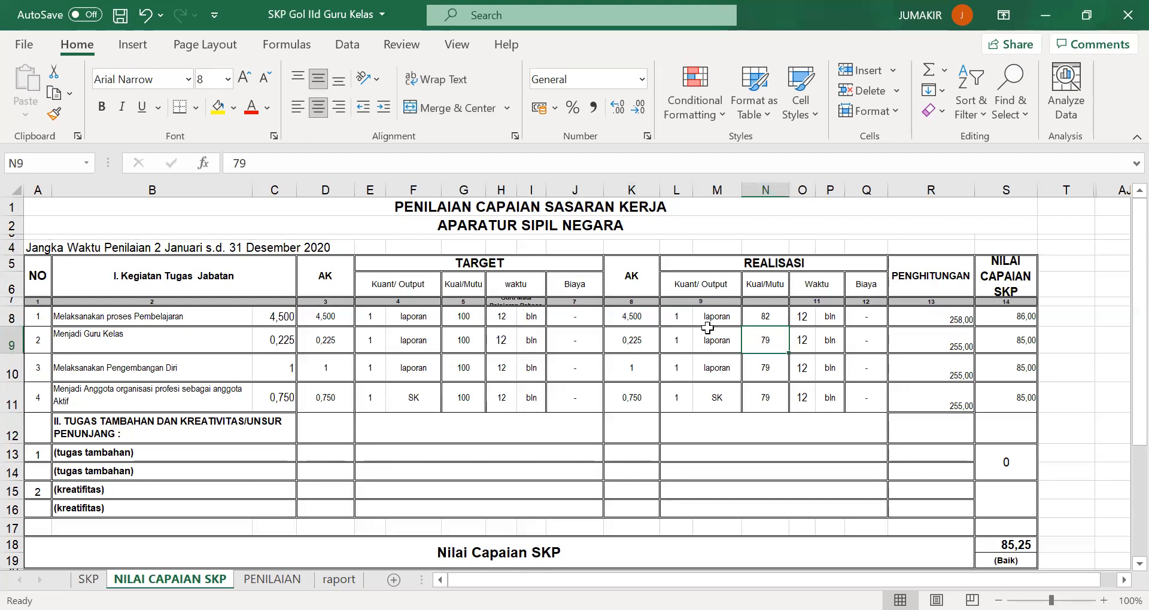
click(683, 317)
click(366, 315)
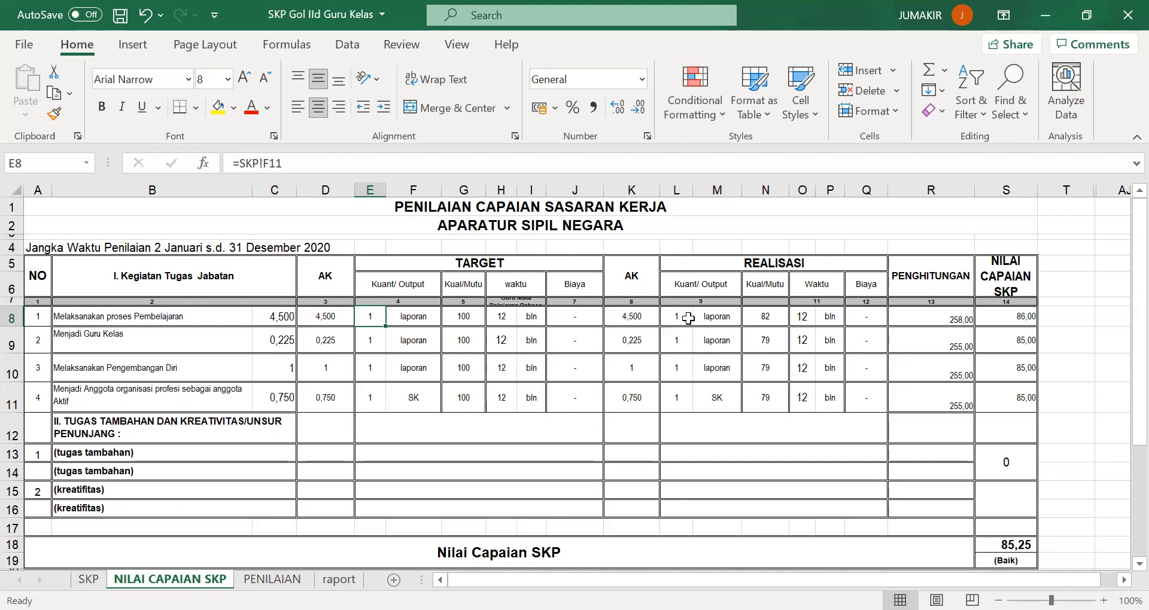
click(768, 318)
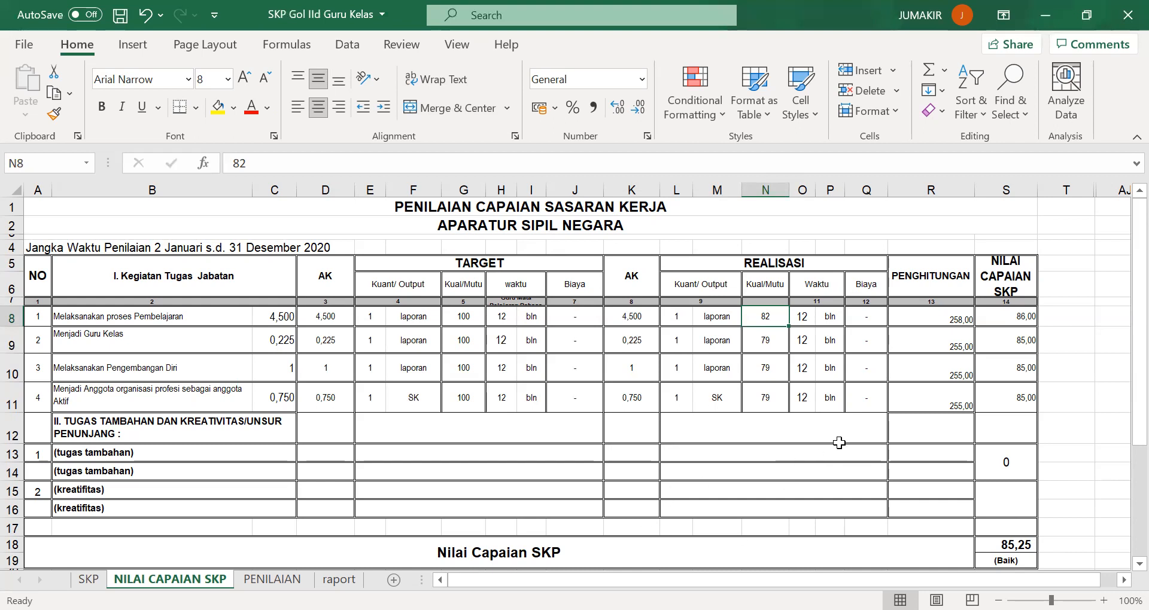
click(89, 579)
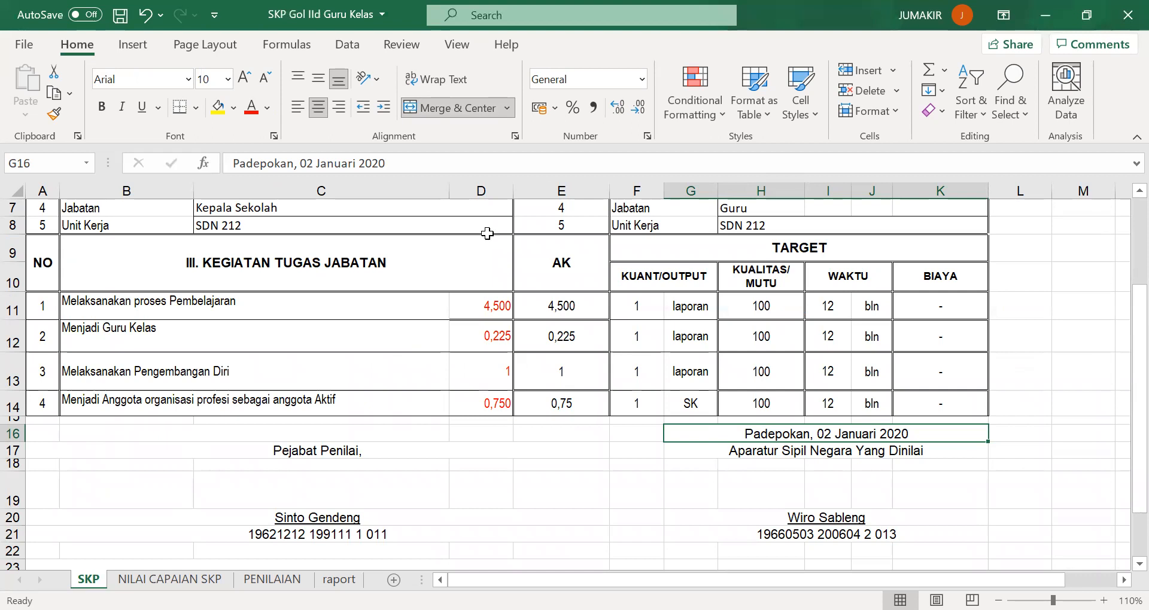
click(170, 579)
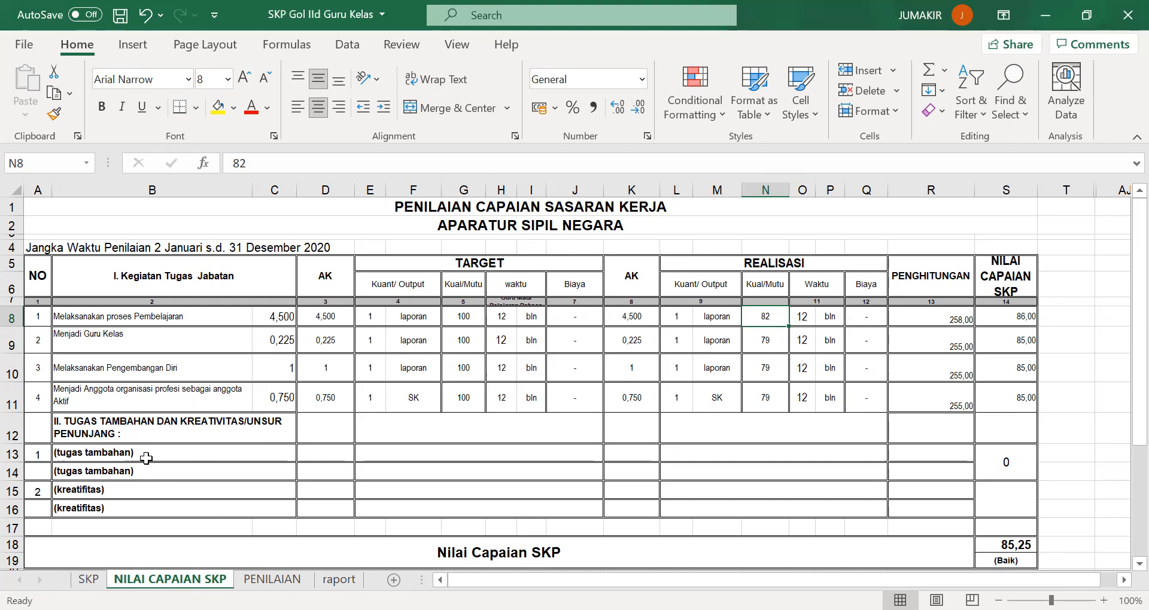
- Check the additional task entry in row 13 and its score in S13 on NILAI CAPAIAN SKP
click(182, 448)
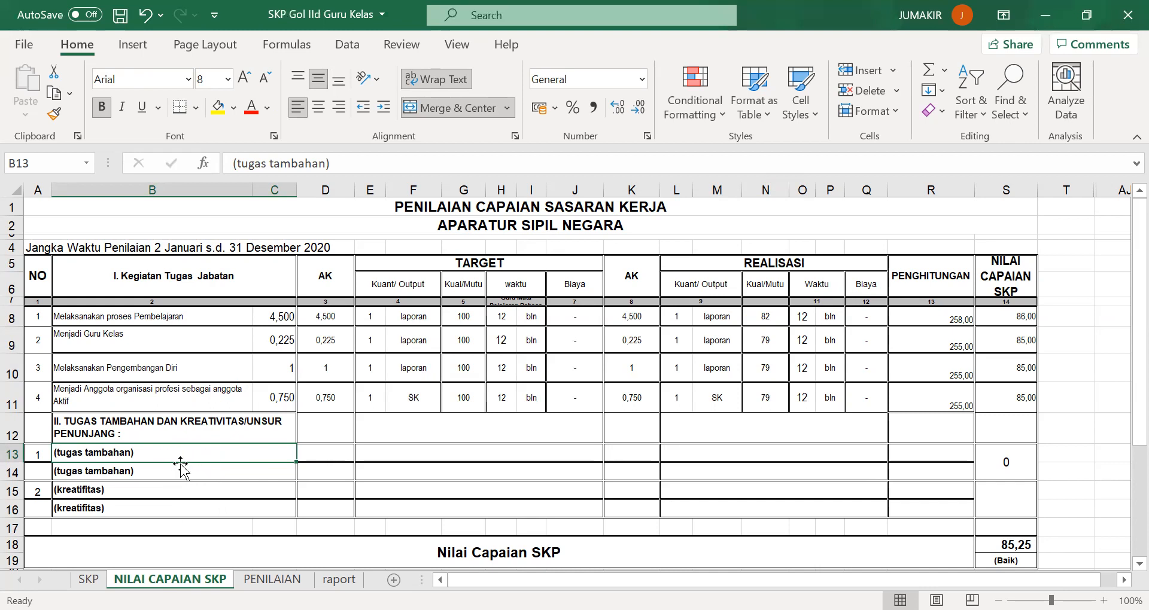
click(1017, 465)
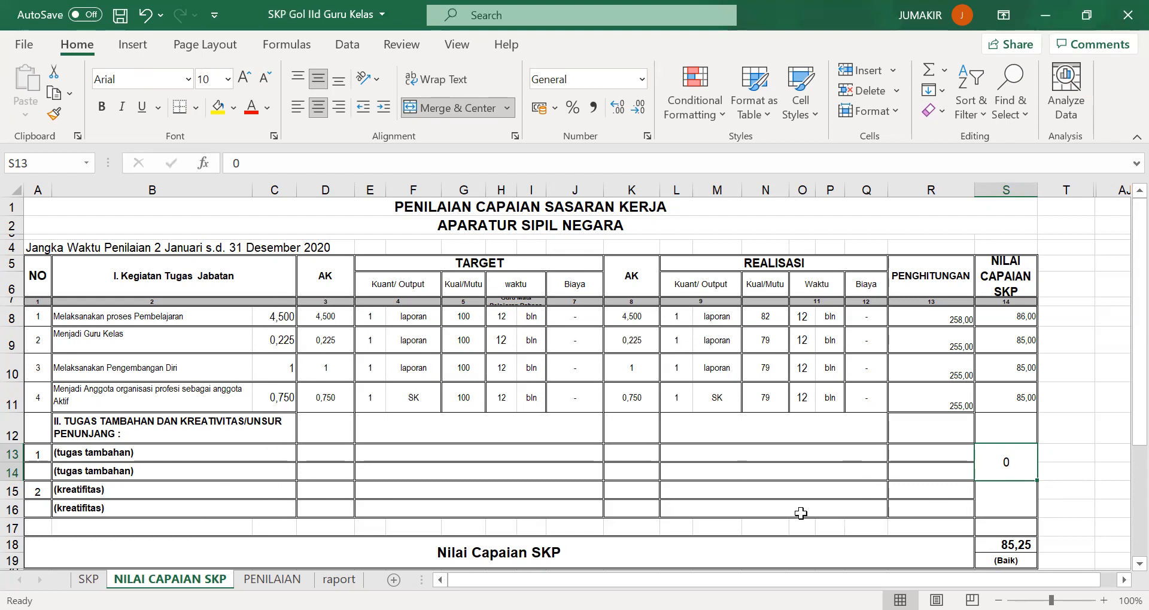
- Open the PENILAIAN sheet and review the assessment period and the identity sections for the assessed teacher, assessor and assessor's superior
click(272, 580)
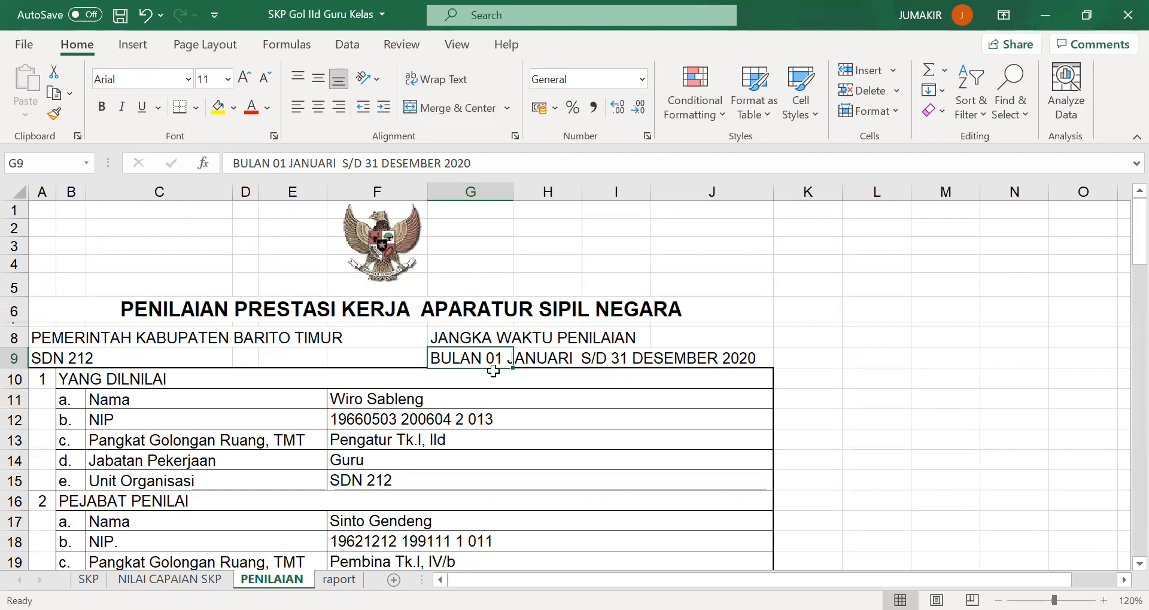
click(479, 381)
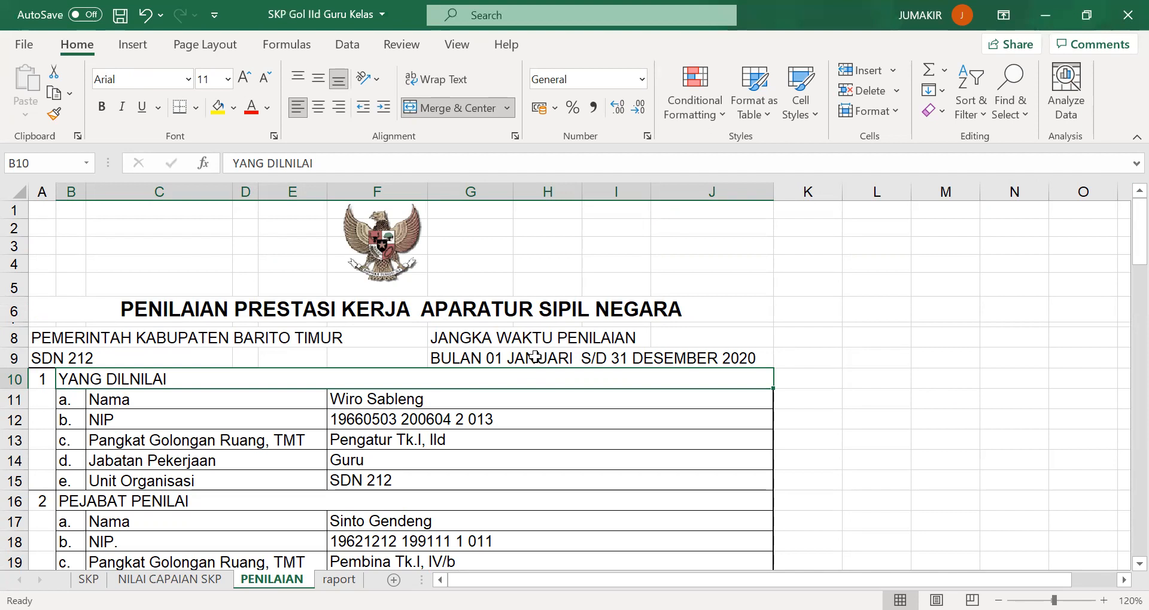
scroll(536, 357, down, 1)
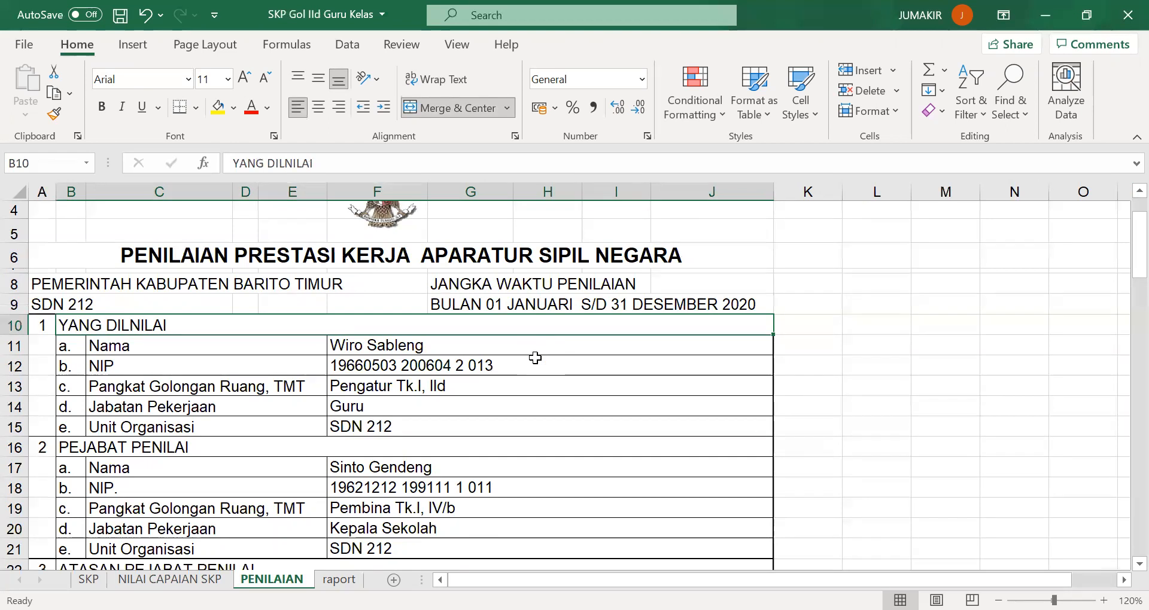
scroll(536, 357, down, 1)
scroll(536, 358, down, 1)
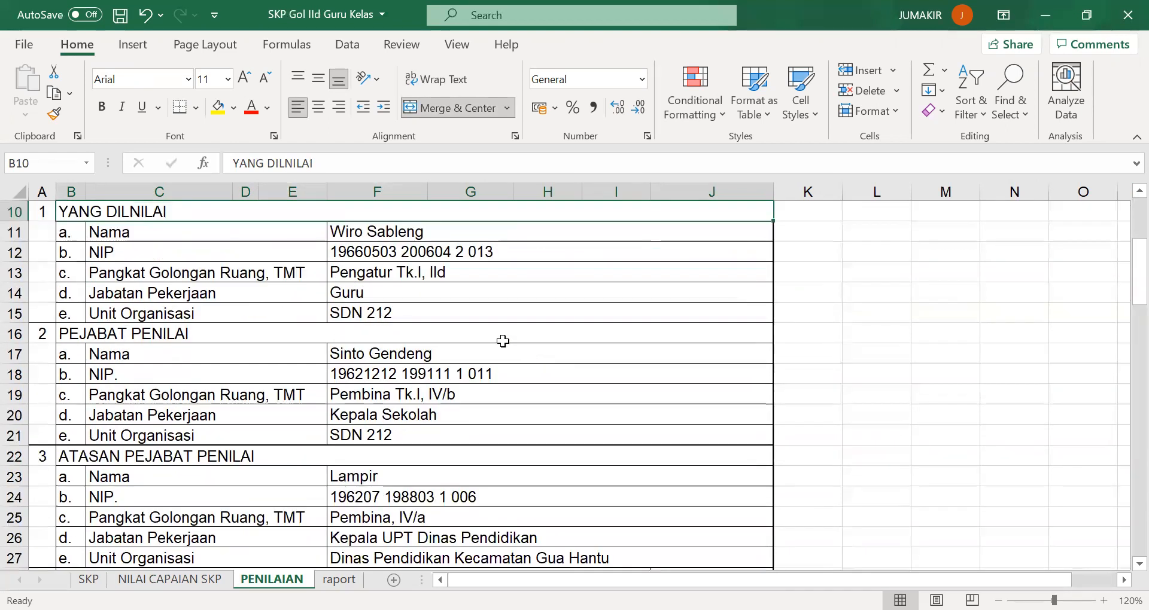
scroll(418, 299, down, 3)
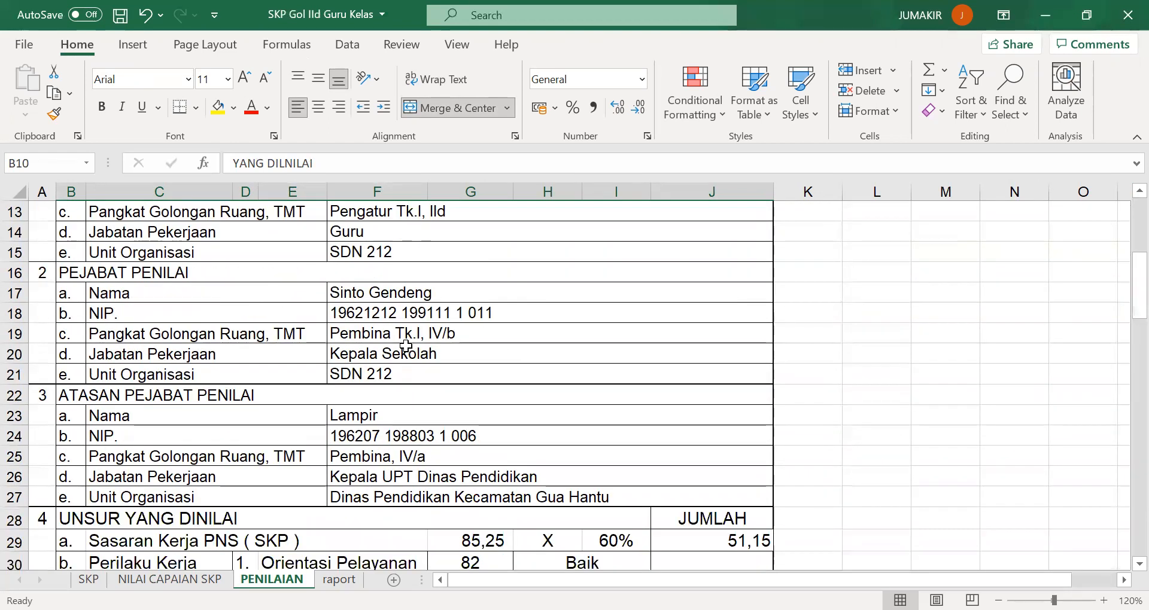
scroll(406, 345, down, 2)
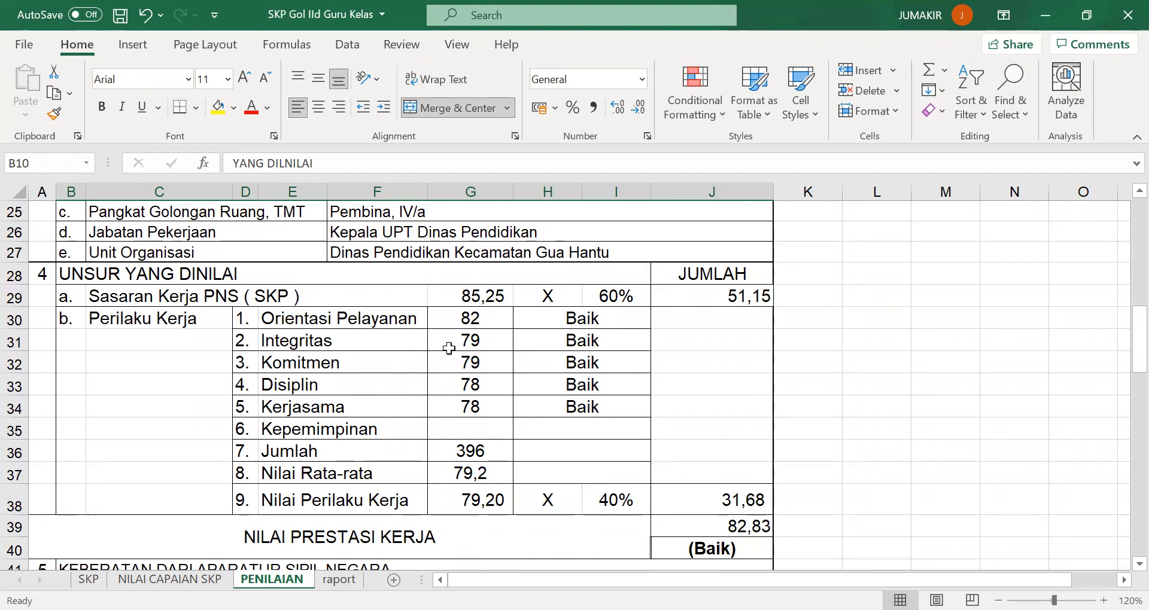
- Trace the Sasaran Kerja PNS score in G29 of PENILAIAN to its source cell S18 on NILAI CAPAIAN SKP, and return to PENILAIAN
click(499, 300)
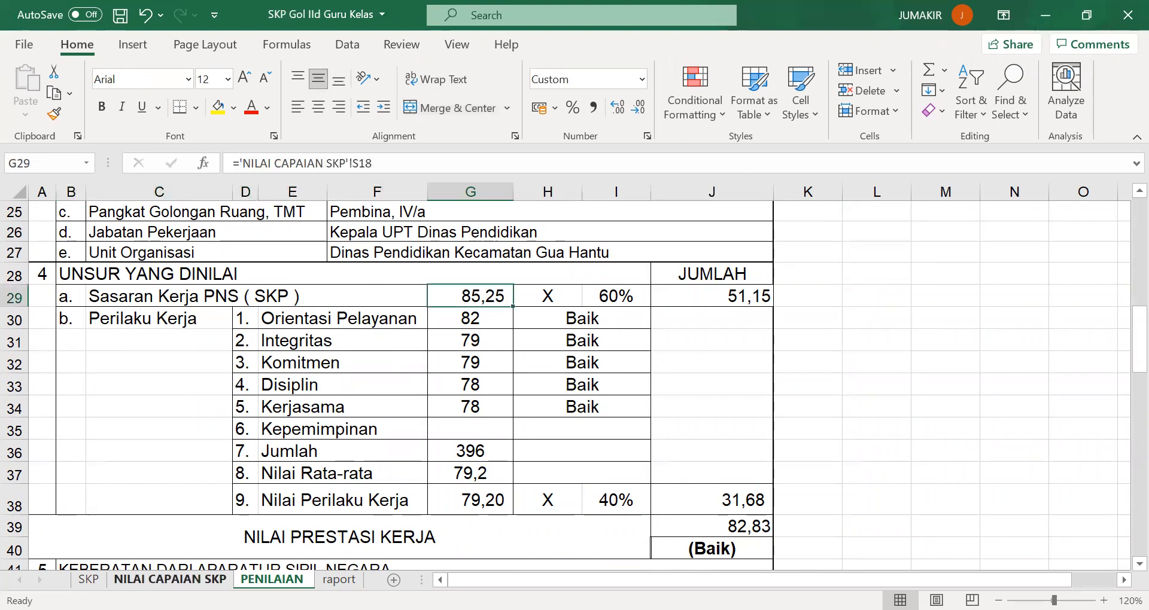
click(170, 580)
click(1003, 545)
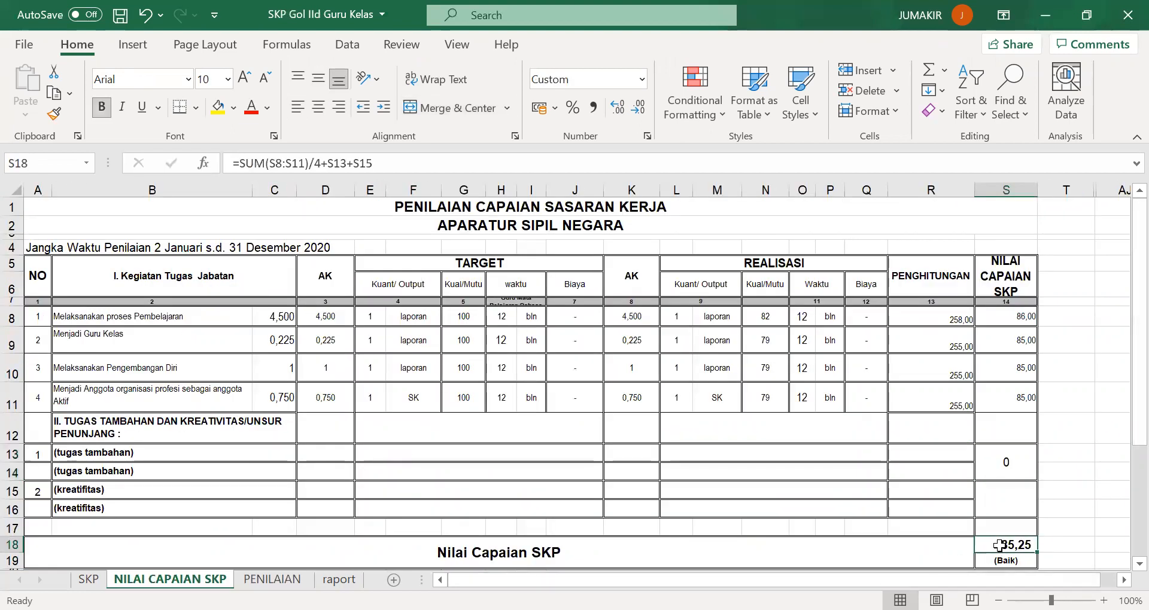
click(290, 581)
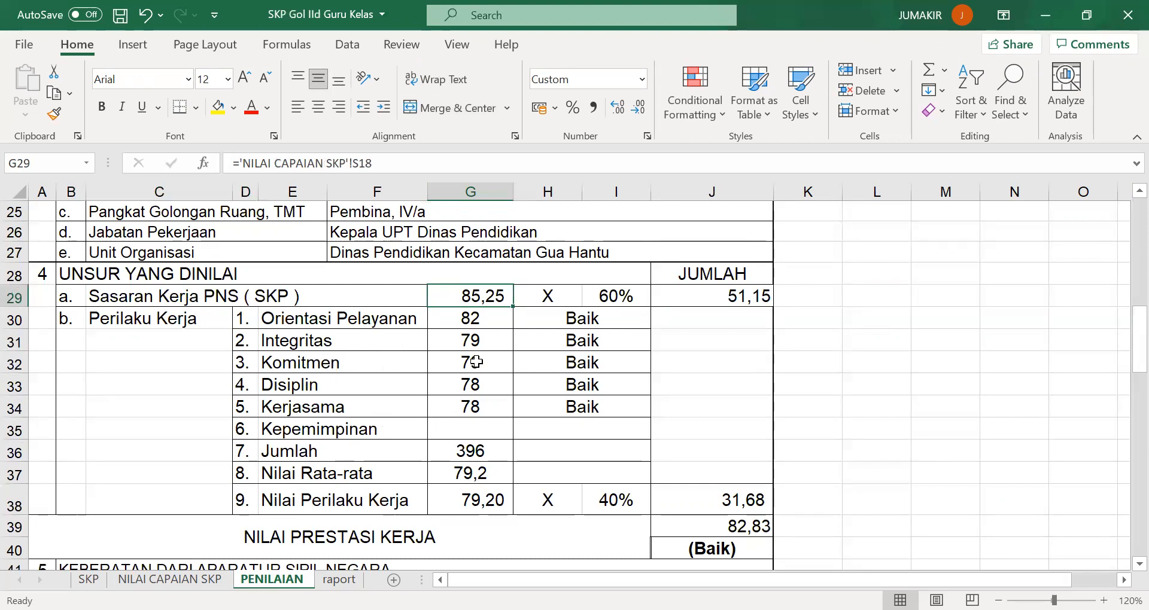
- Inspect the Perilaku Kerja scores in G30 to G34, from Orientasi Pelayanan to Kerjasama
click(494, 321)
click(495, 340)
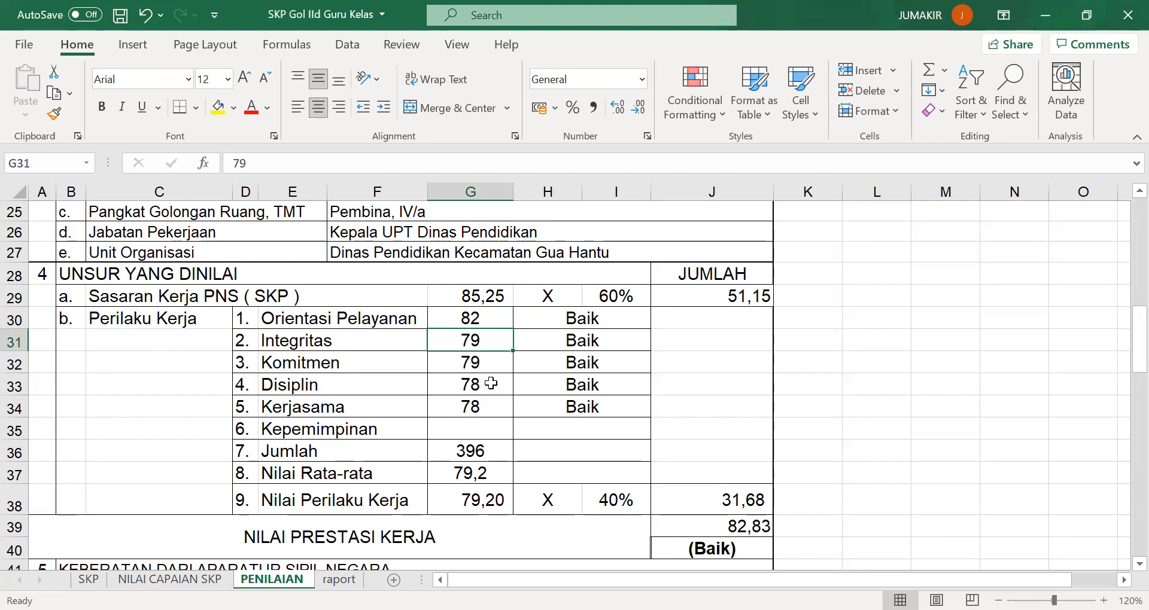
click(497, 321)
click(502, 408)
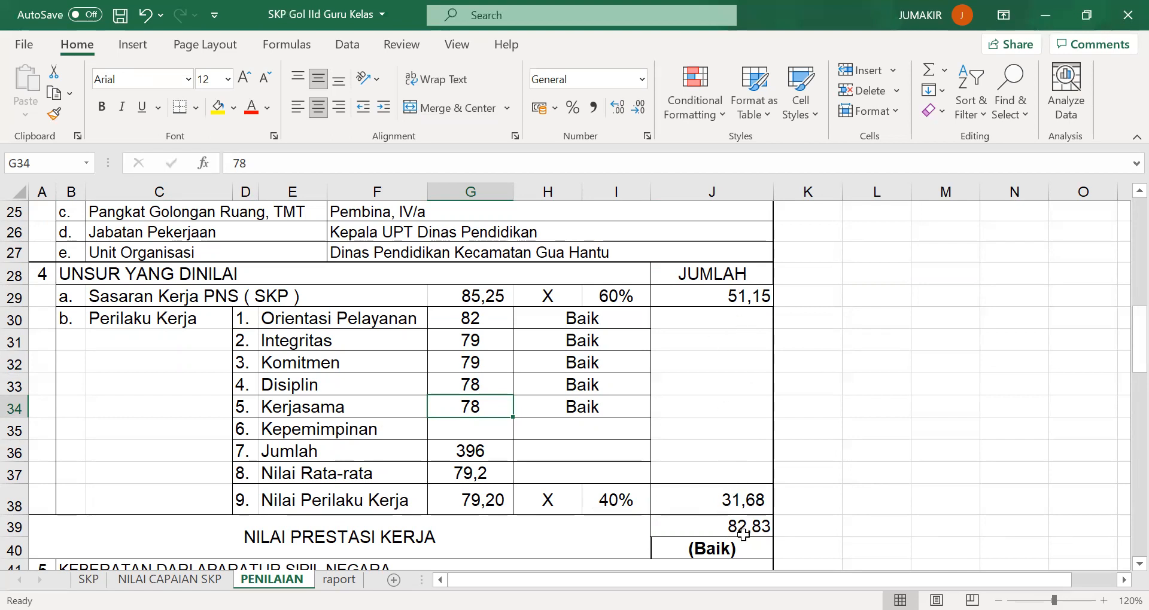
- Review the objection, decision and recommendation sections and the dated signature blocks 9 to 11 on PENILAIAN, and return to the sheet's heading
scroll(745, 534, down, 1)
scroll(698, 456, down, 1)
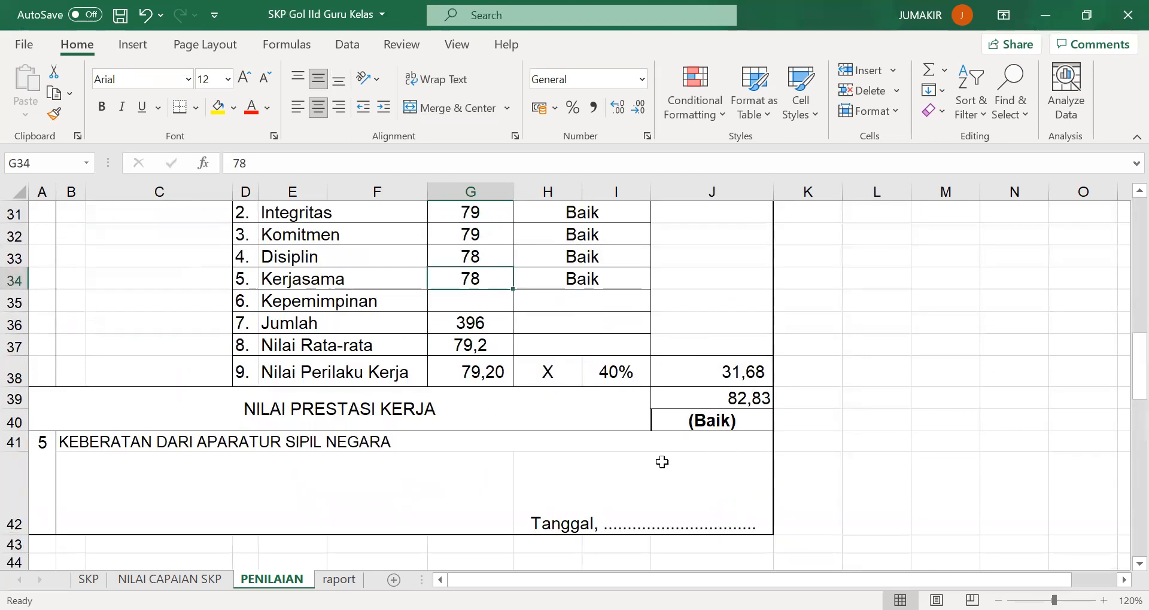
scroll(588, 419, down, 2)
scroll(575, 407, down, 7)
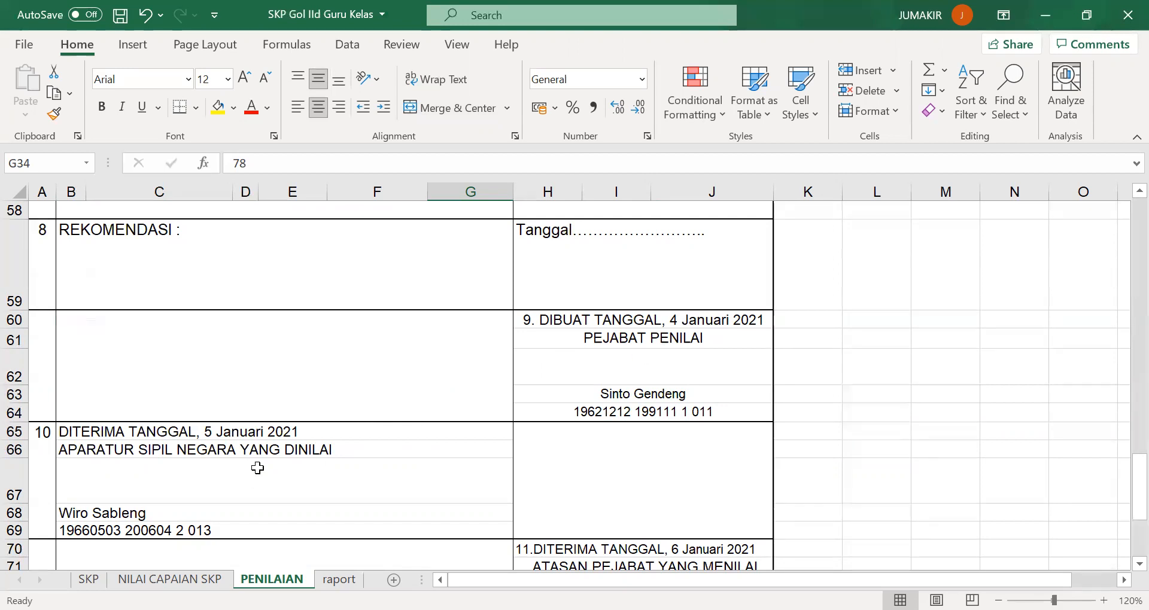
scroll(275, 464, down, 1)
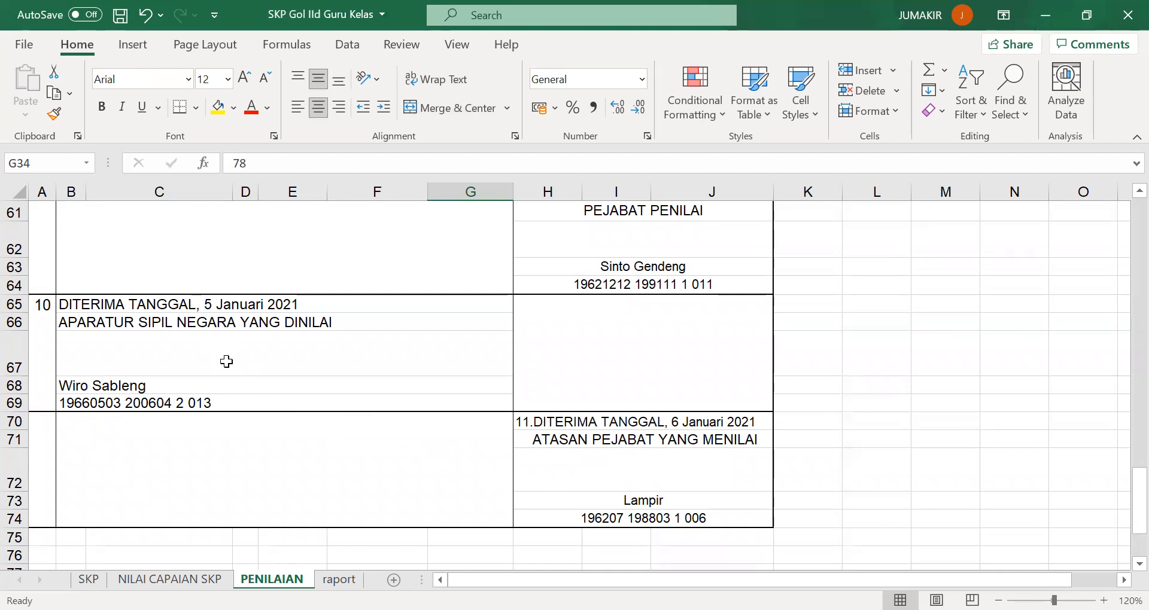
scroll(309, 368, up, 1)
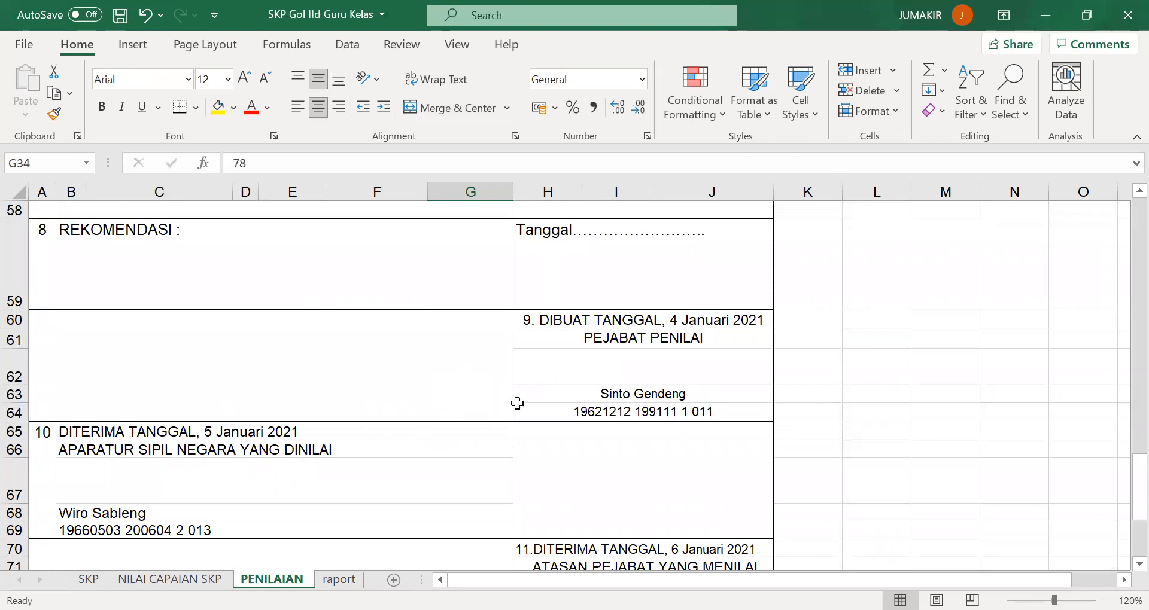
scroll(516, 401, down, 2)
scroll(519, 393, up, 2)
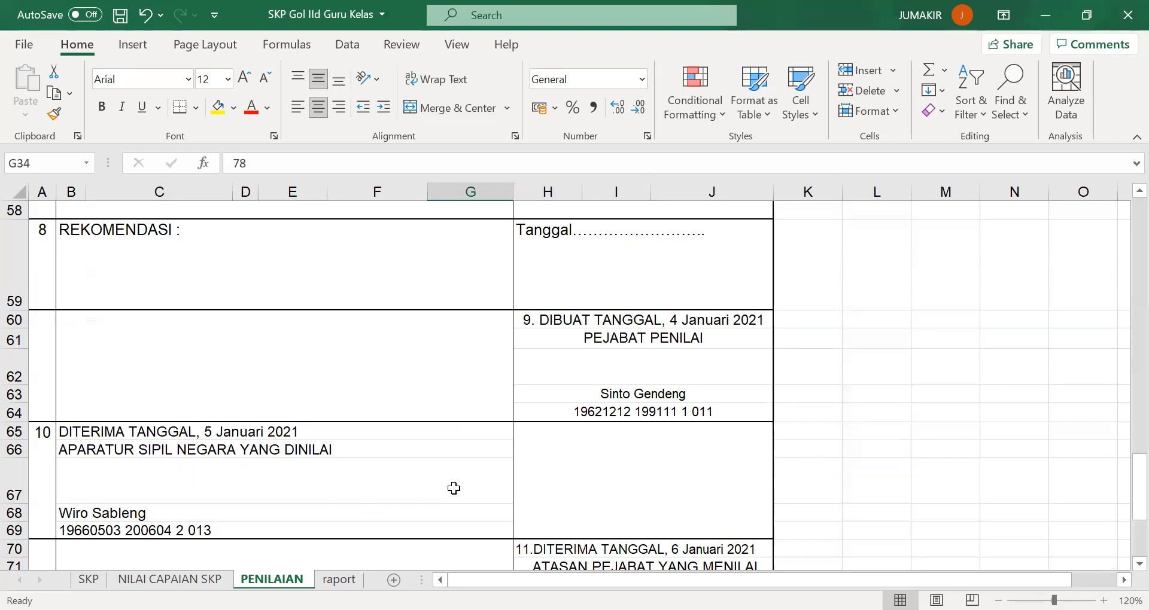
scroll(403, 469, up, 13)
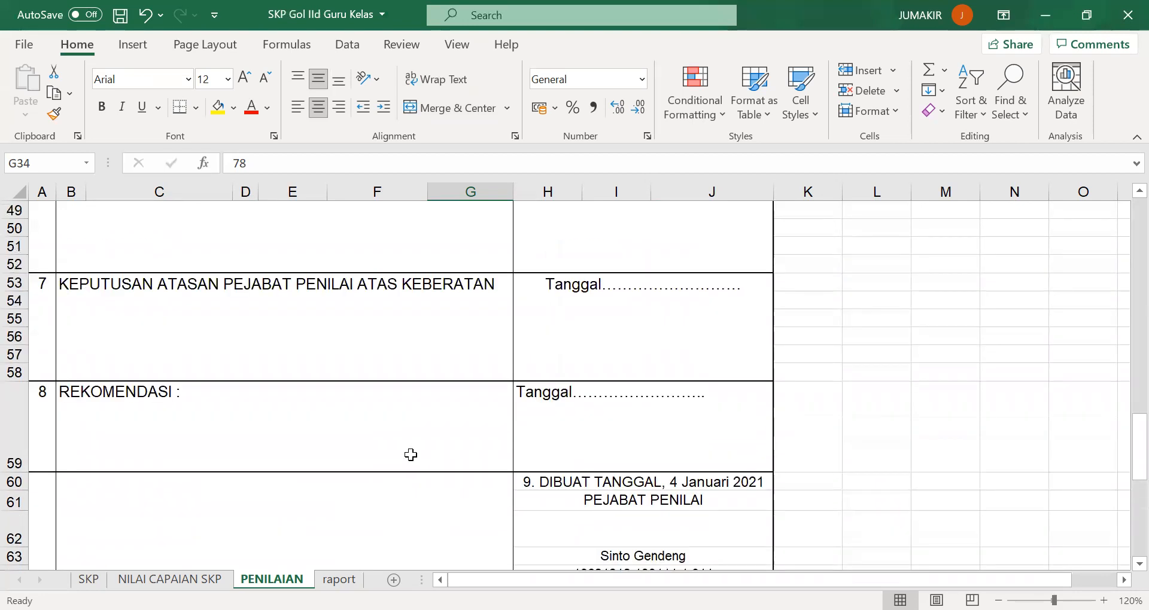
scroll(412, 455, up, 6)
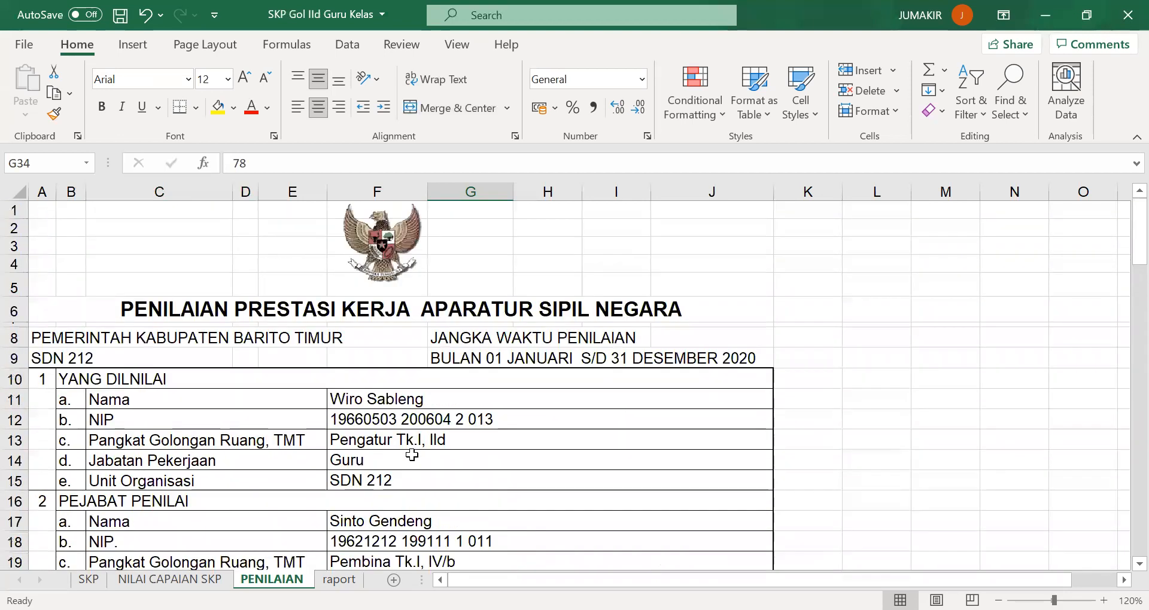